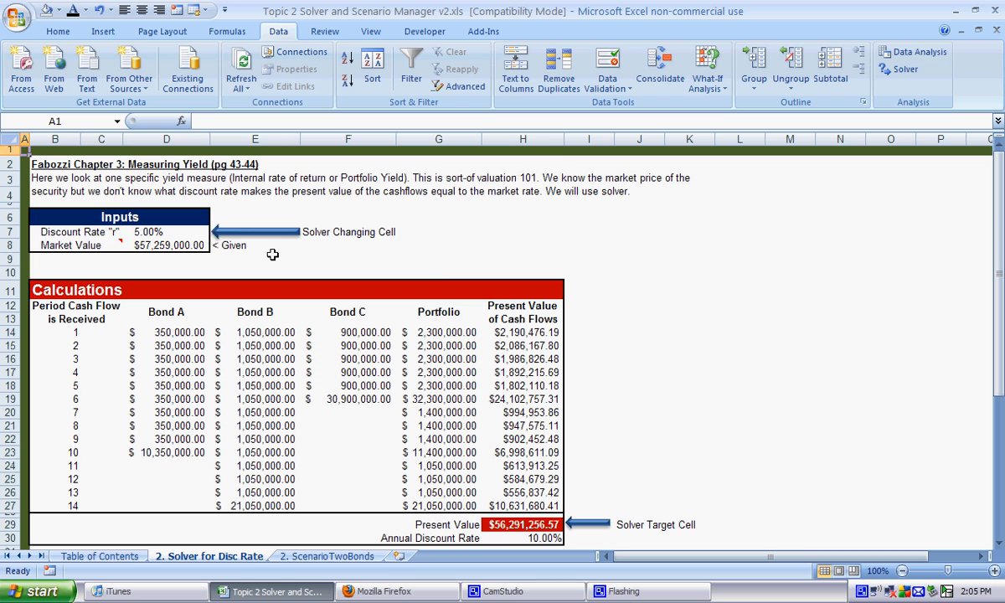
- Review the yield problem's title and description, plus the market value in D8 and the discount rate in D7
click(48, 171)
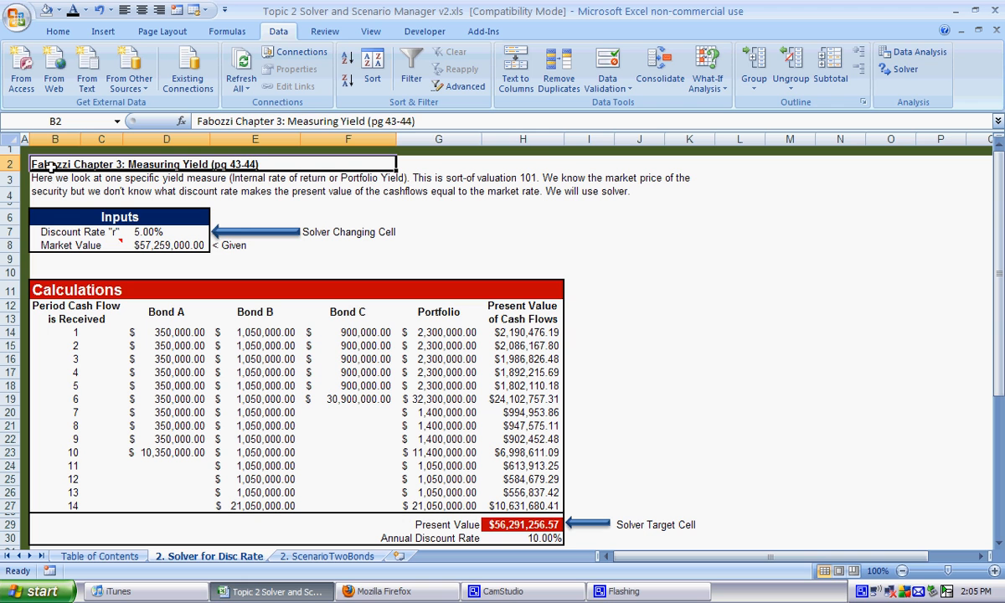
click(76, 178)
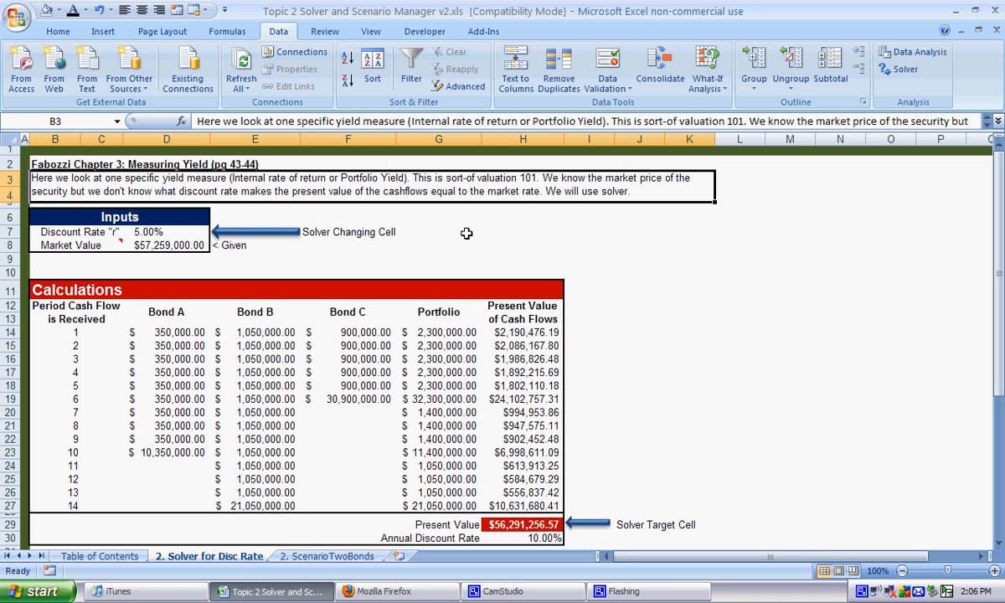
click(168, 245)
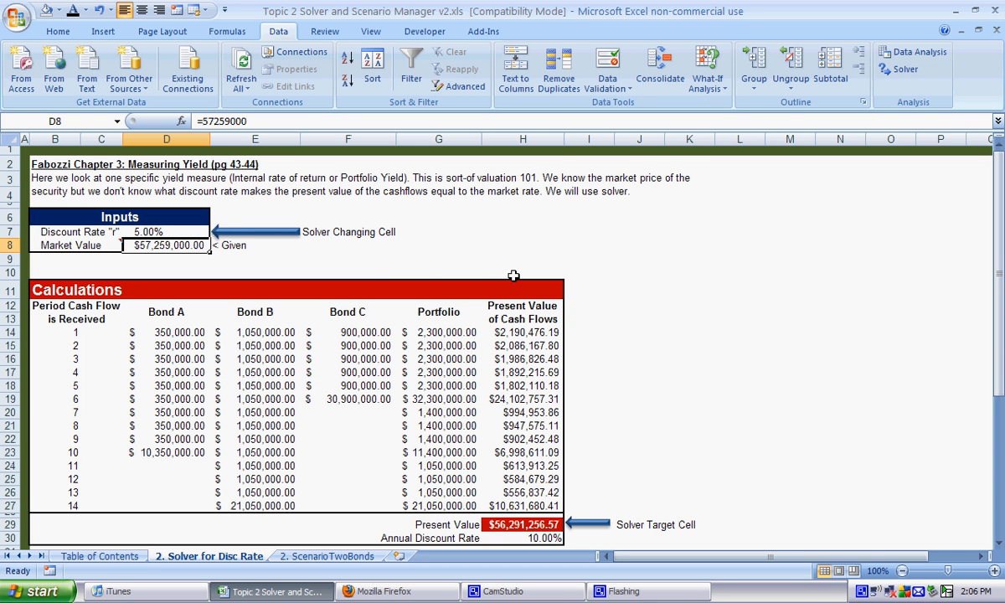
click(132, 230)
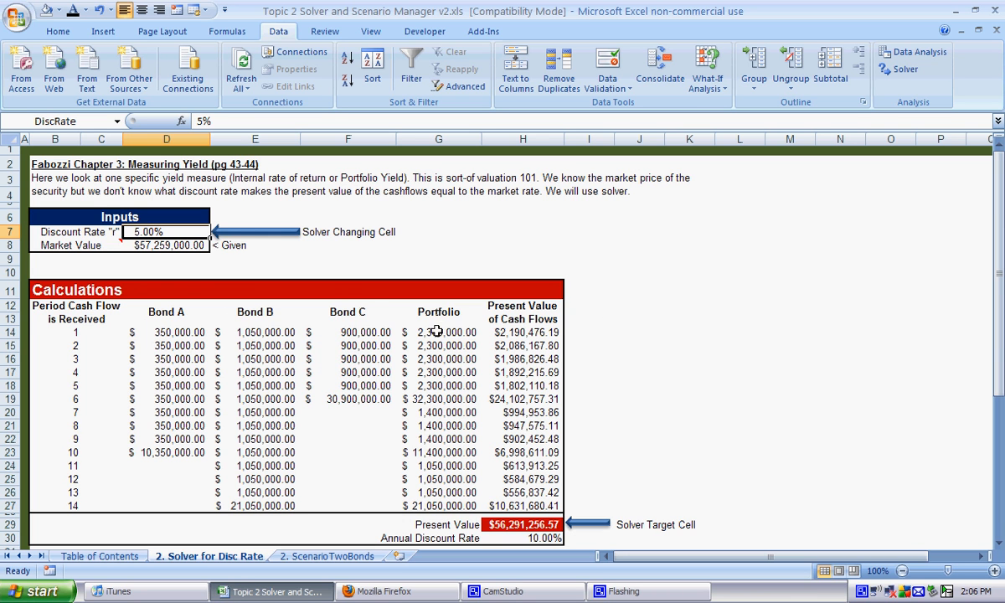
- Examine the period cash flows of Bond A, Bond B and Bond C in the Calculations table
drag(63, 308, 406, 474)
click(335, 385)
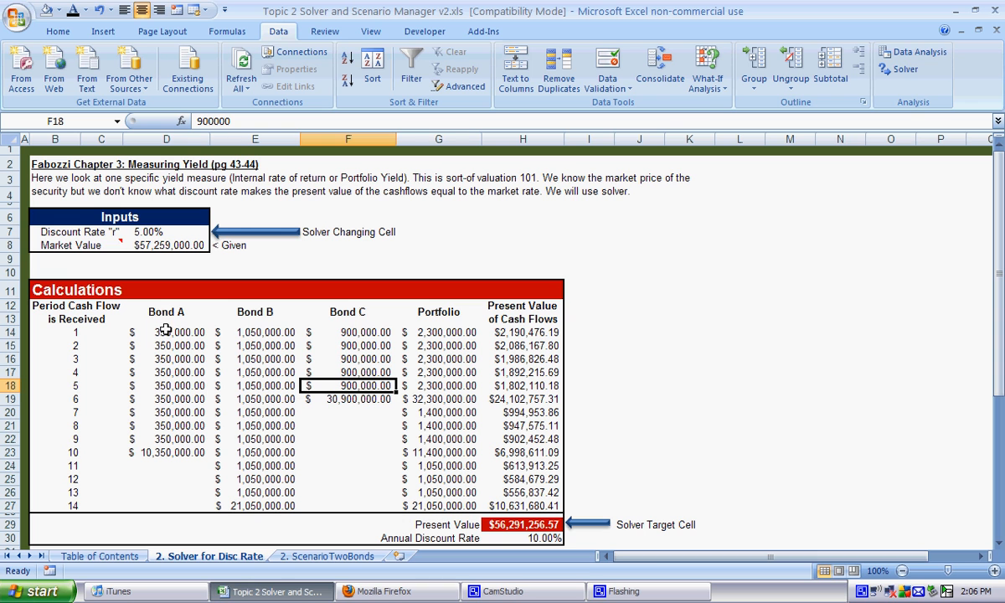
drag(163, 333, 343, 334)
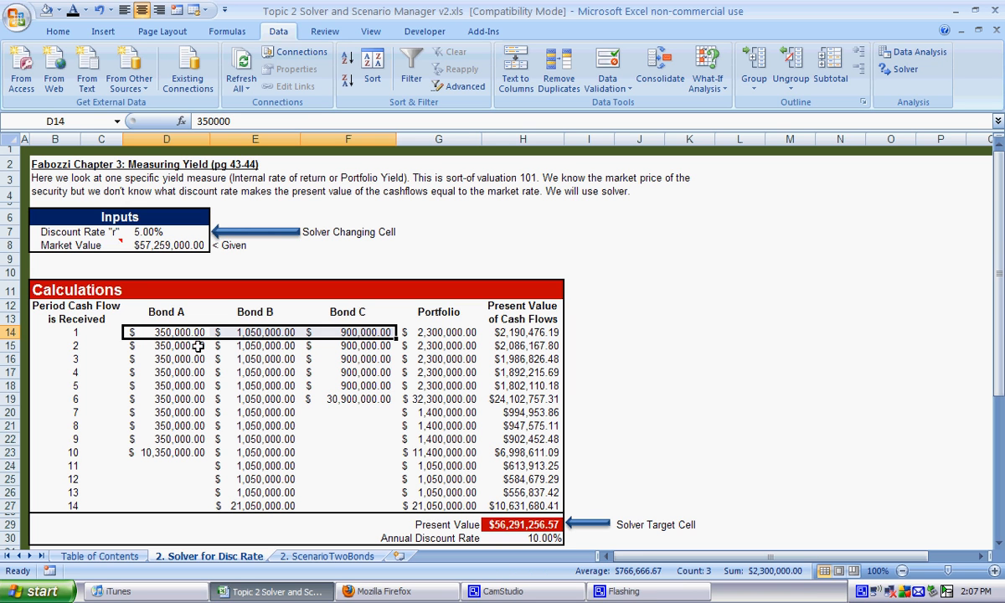
click(255, 316)
key(Down)
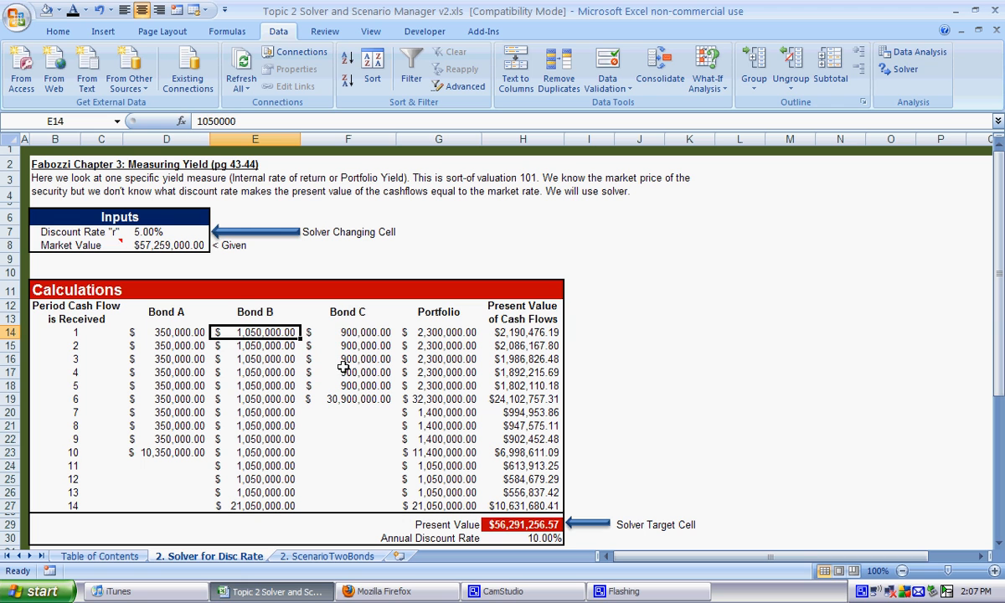
click(365, 332)
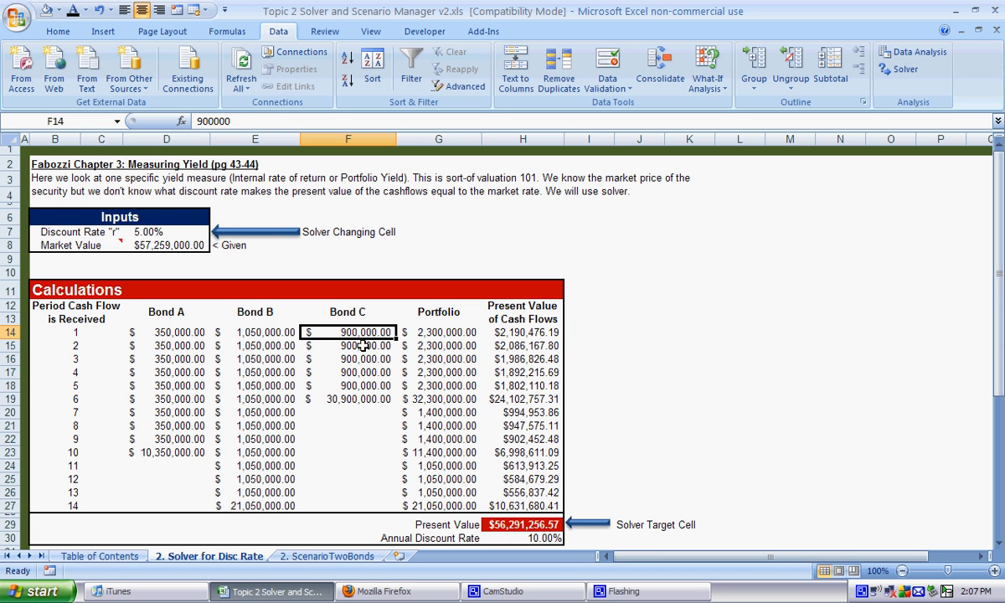
- Inspect the portfolio sum formula in G14 and highlight the final payments of the three bonds in F19, E27 and D23
click(438, 333)
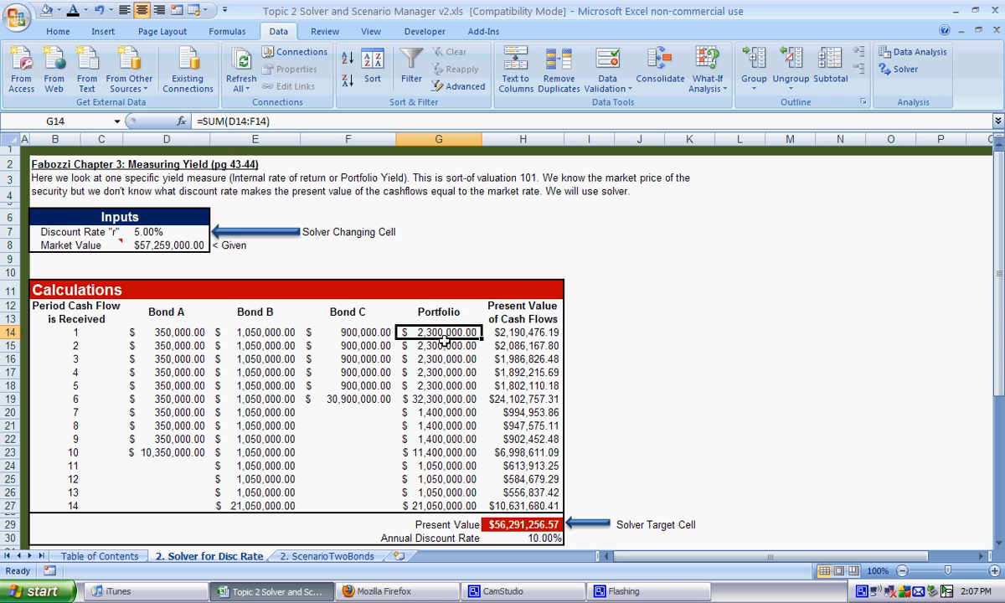
click(272, 117)
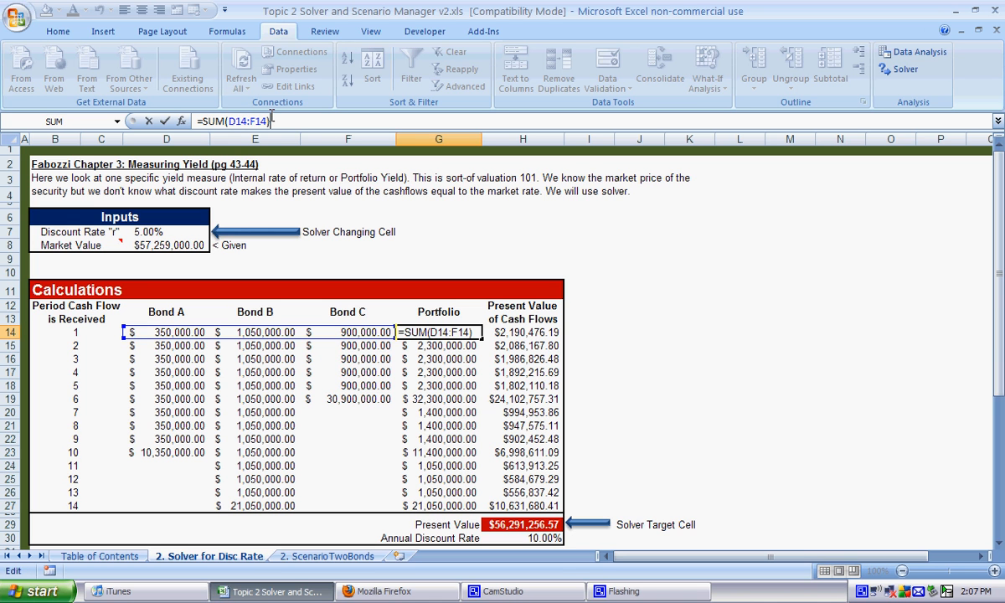
key(Return)
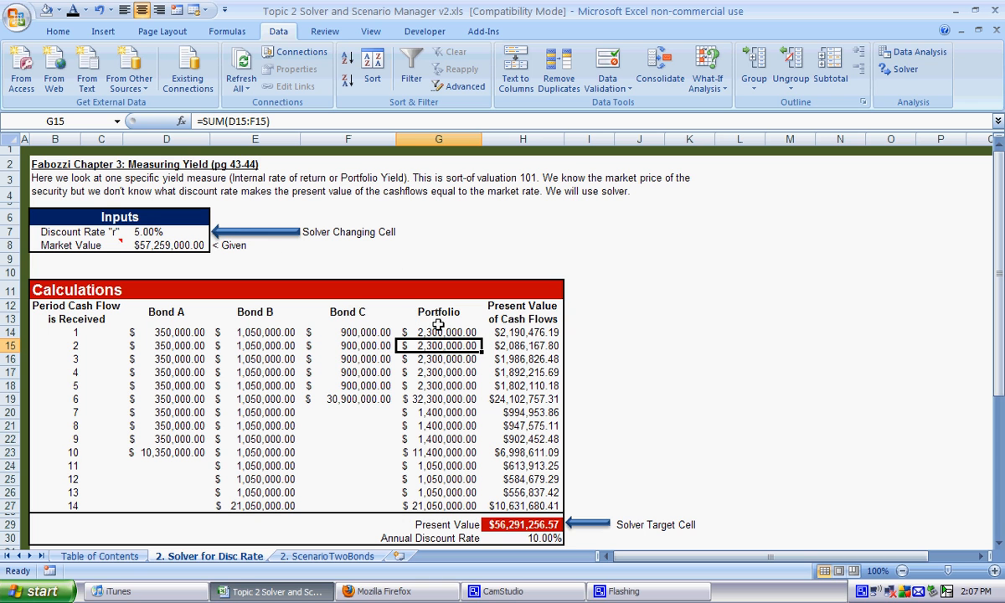
click(361, 399)
ctrl+click(286, 503)
ctrl+click(193, 455)
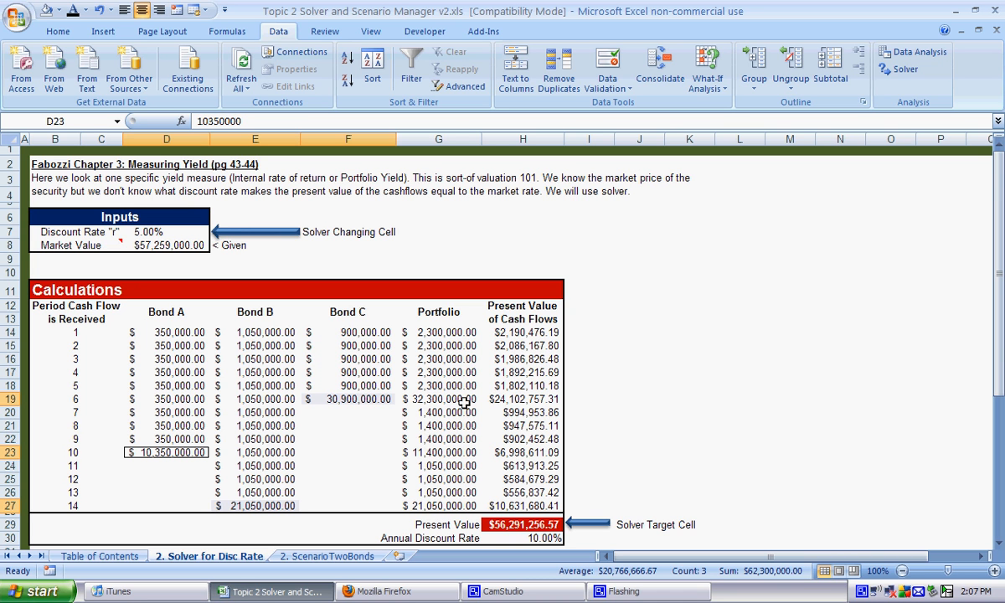
- Examine the parts of the discounting formula in H14, including its cash flow, discount rate and period references
click(520, 334)
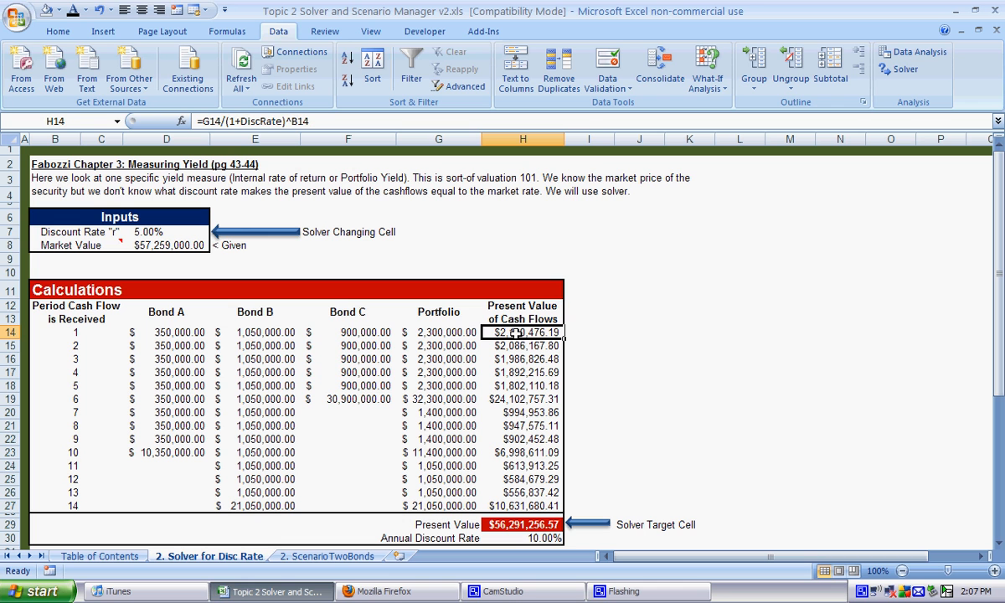
click(216, 122)
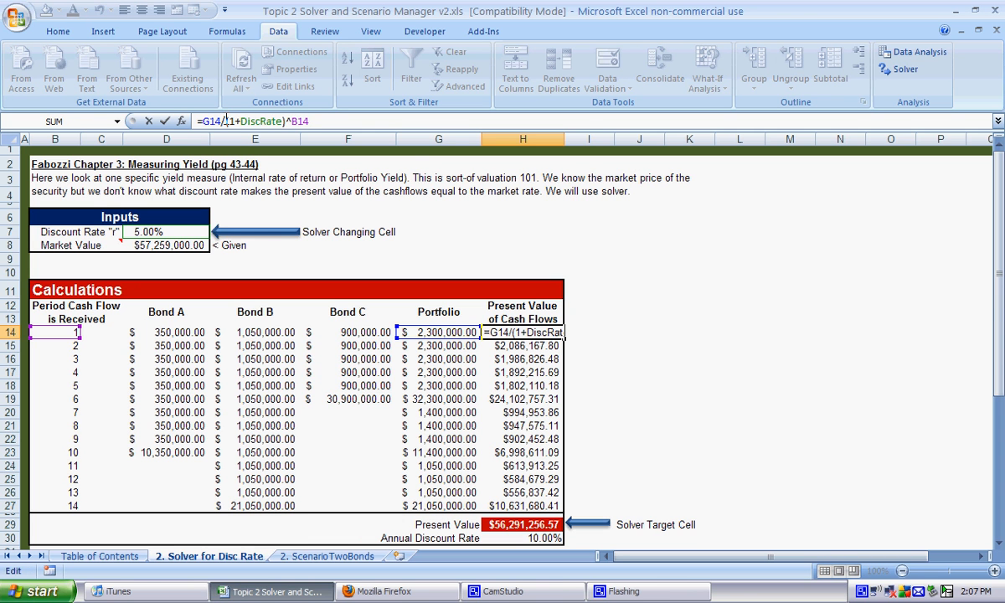
drag(221, 123, 202, 122)
drag(224, 122, 283, 122)
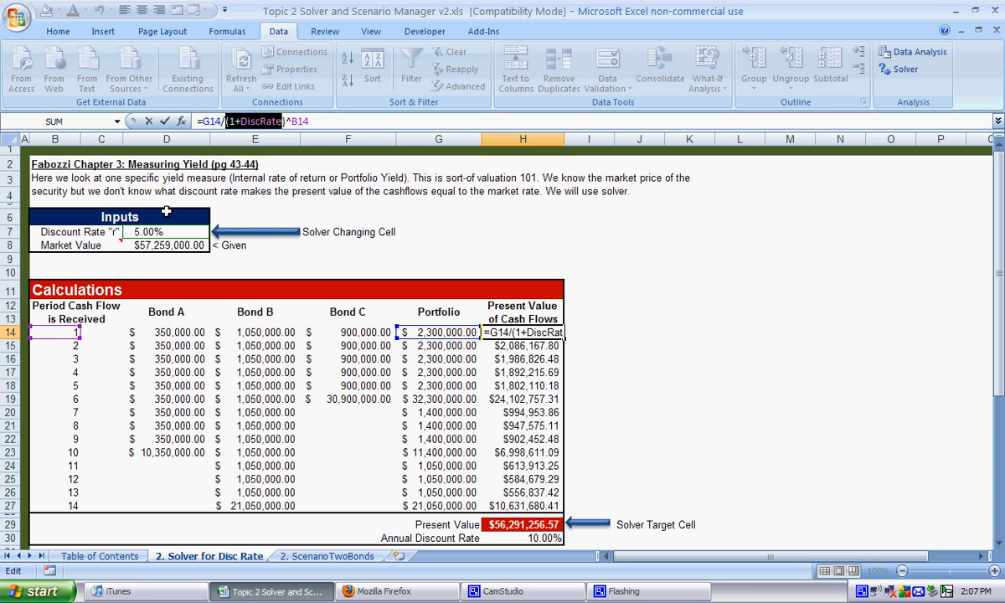
click(233, 121)
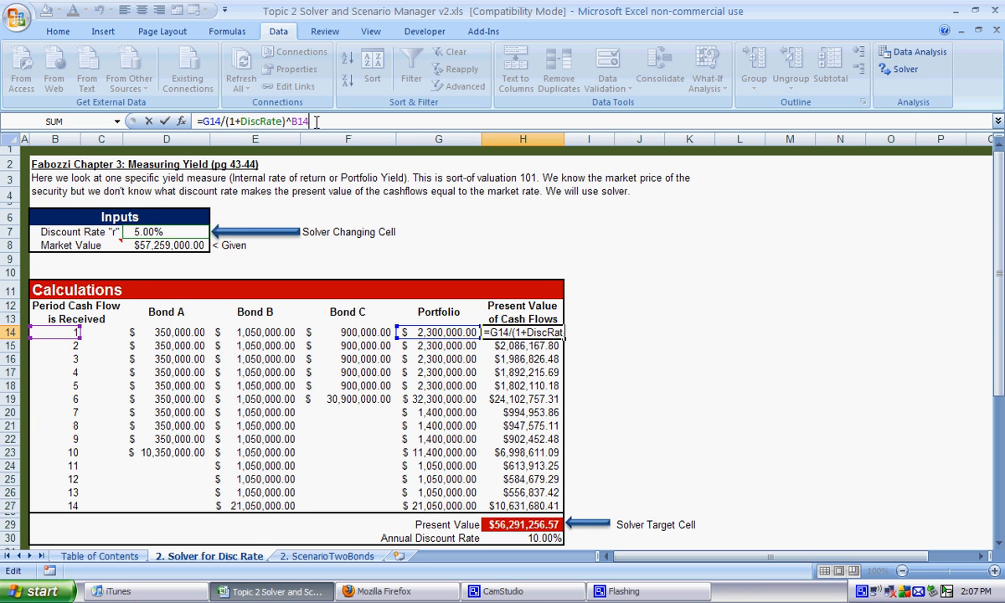
key(Return)
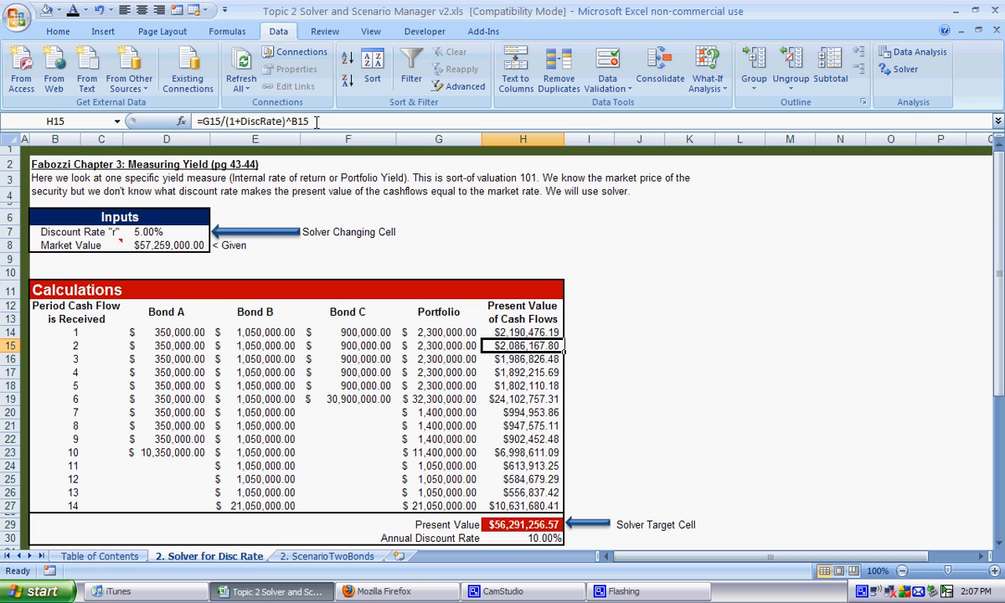
- Fill the present value formula from H14 down through H27
key(Up)
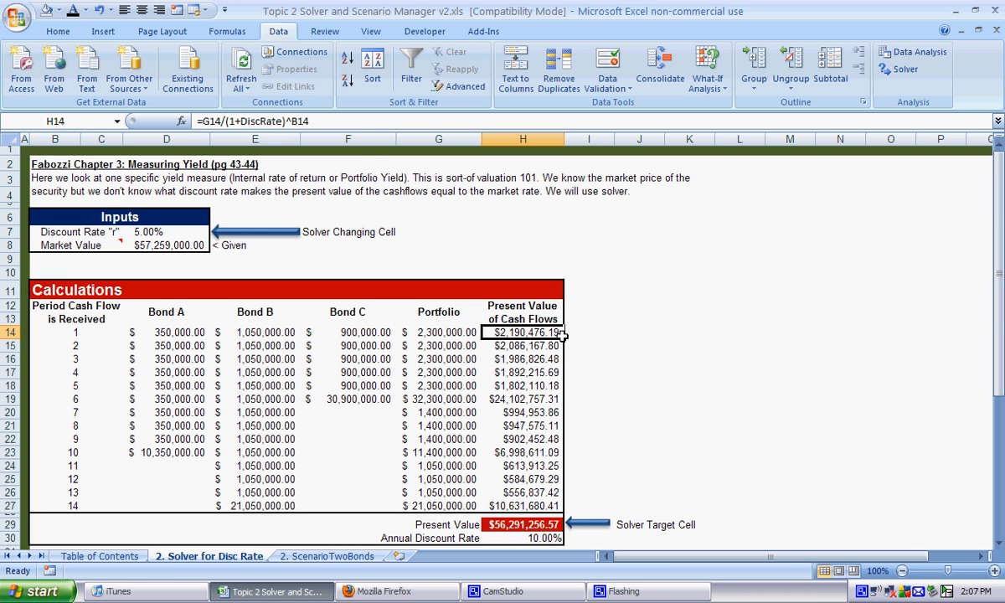
drag(563, 338, 550, 508)
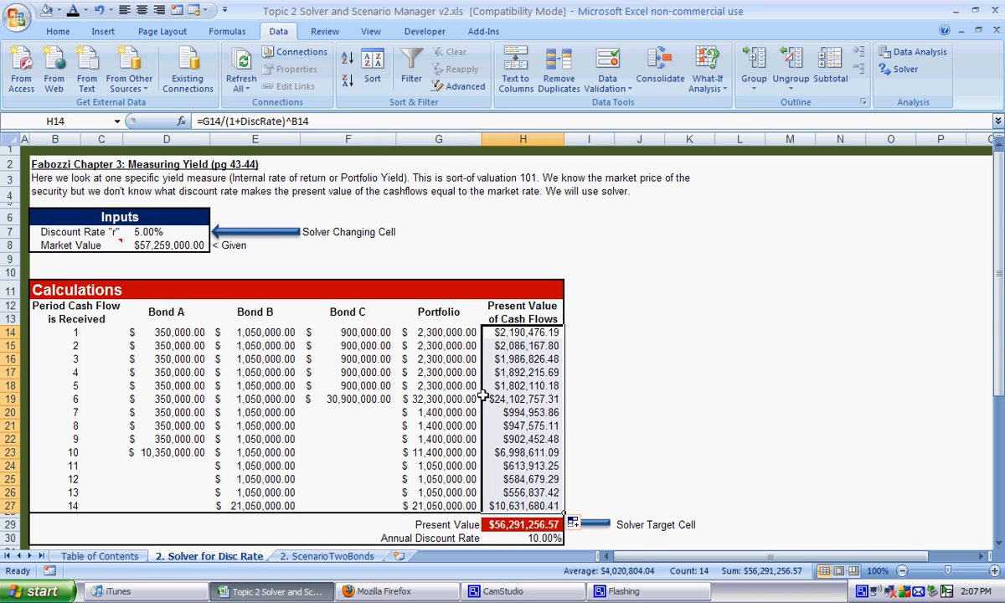
click(589, 452)
- Inspect the total present value formula in H29, the discounting formula in H18 and the discount rate in D7 that drives them
click(529, 526)
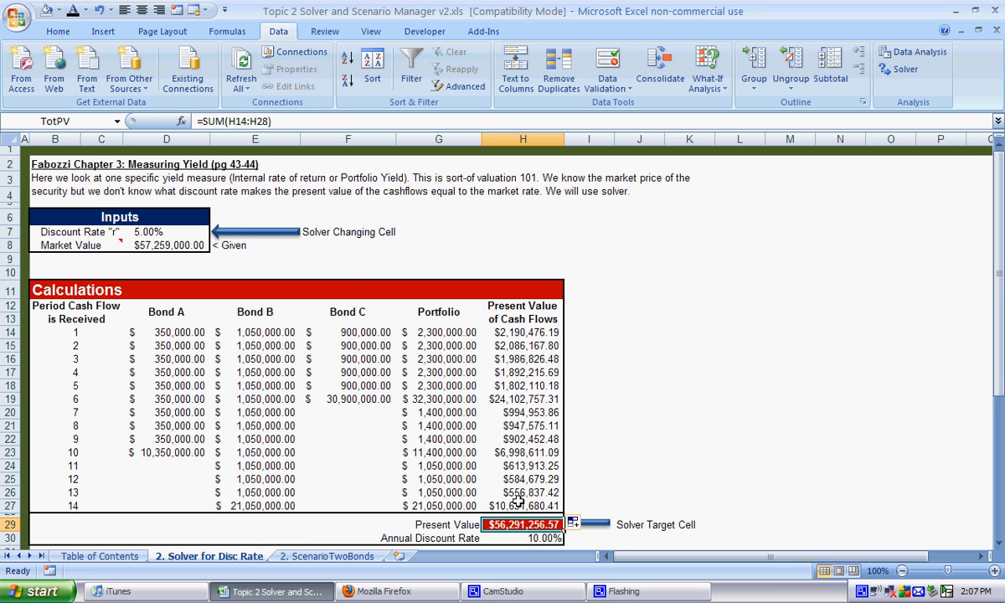
click(224, 121)
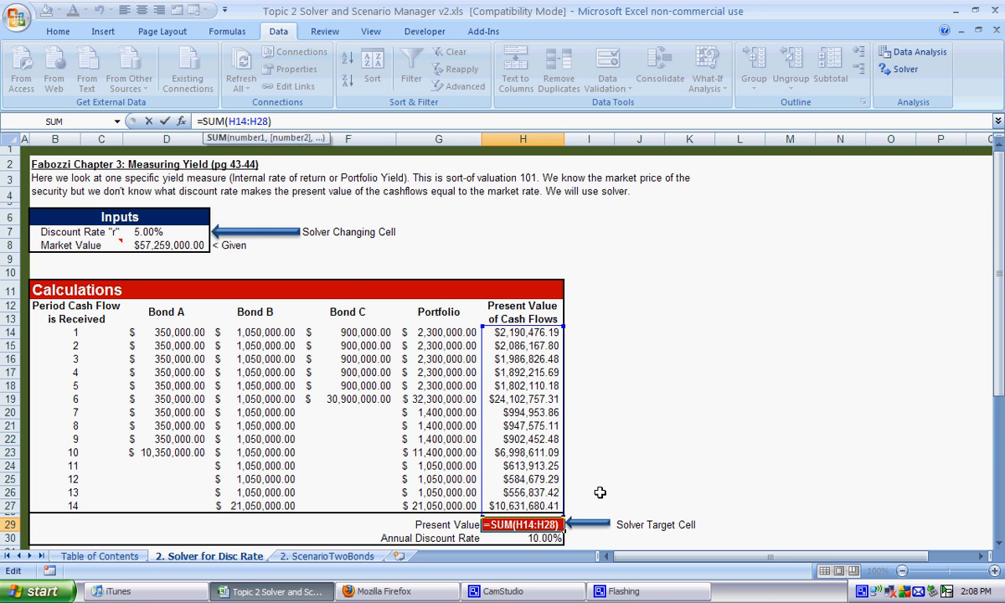
click(618, 463)
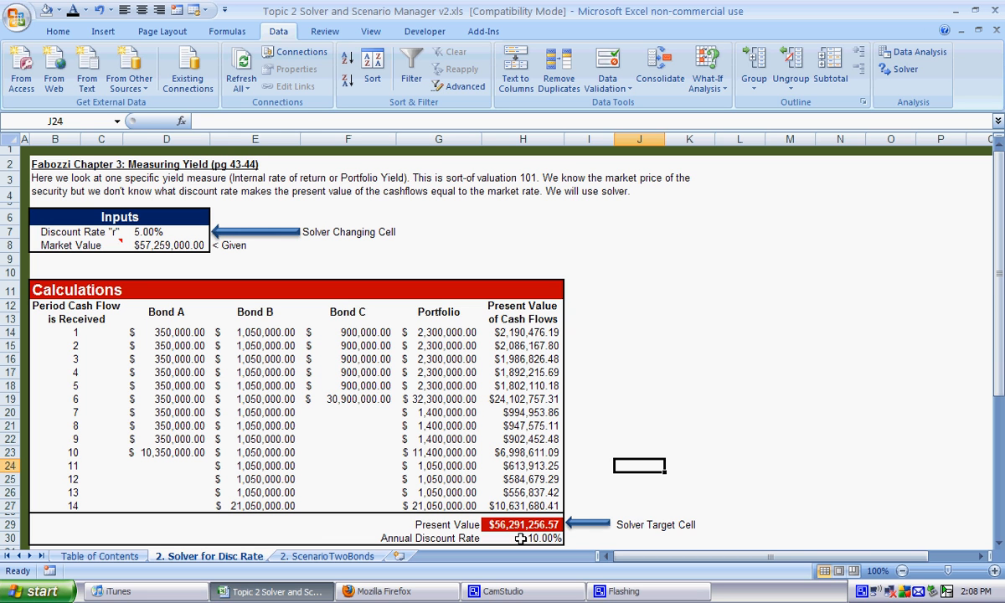
click(522, 382)
key(F2)
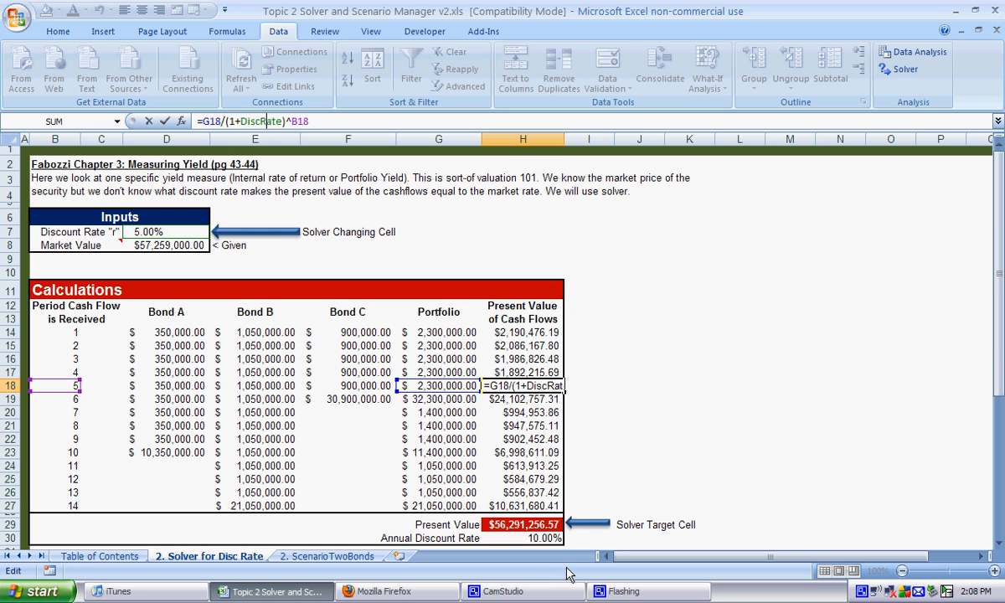
click(519, 524)
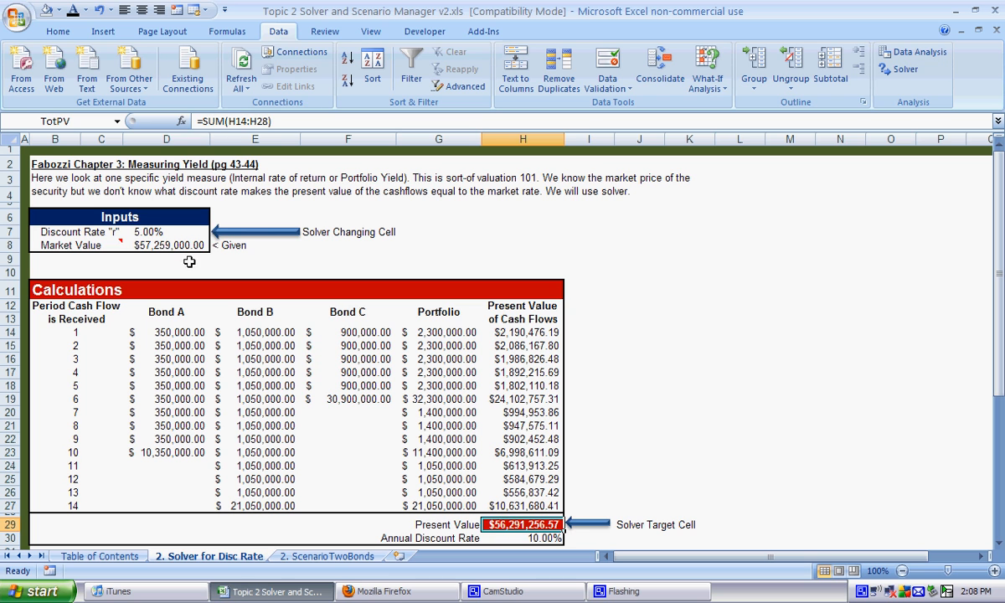
click(167, 233)
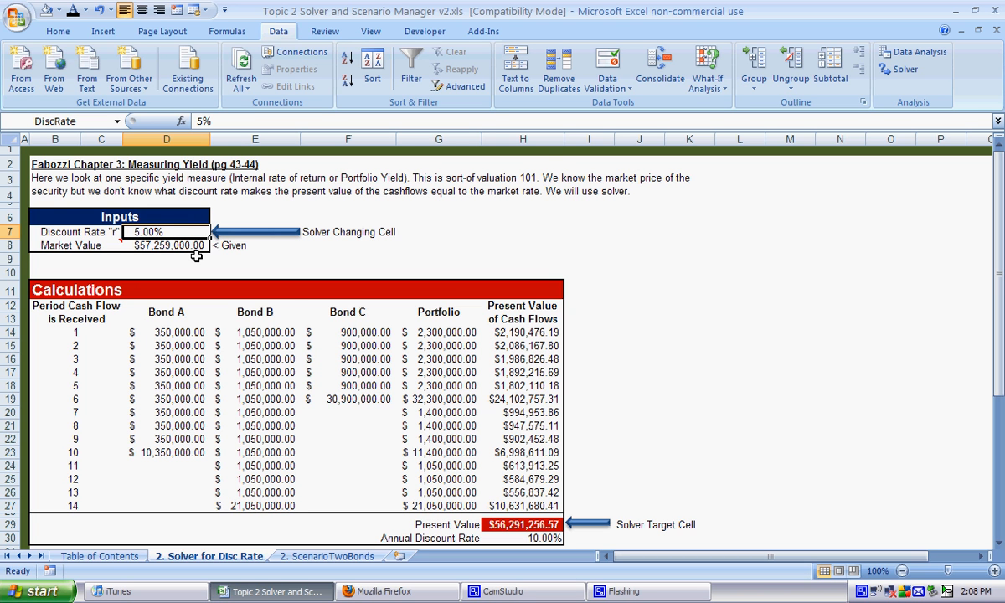
click(522, 524)
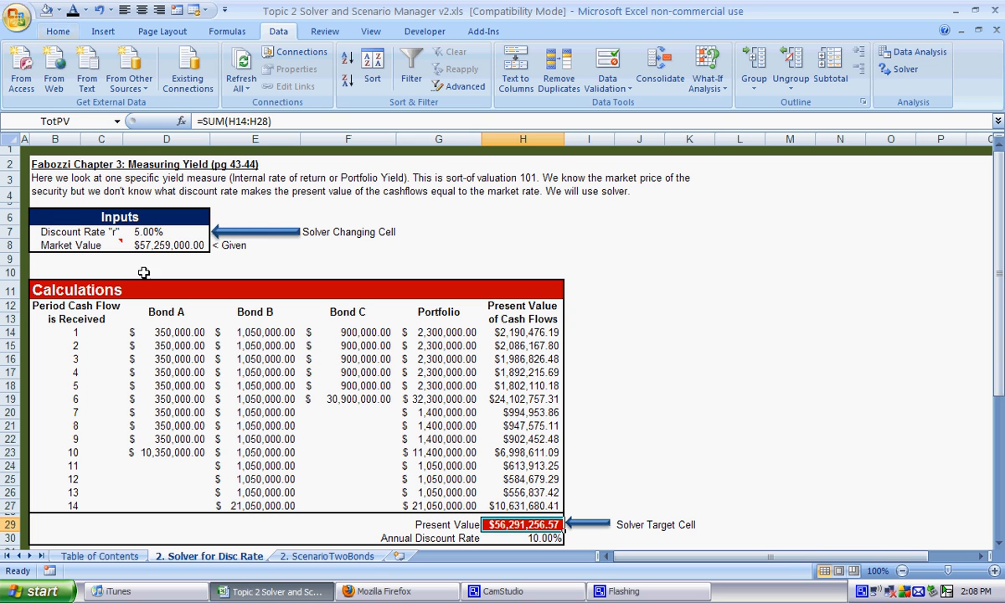
click(149, 235)
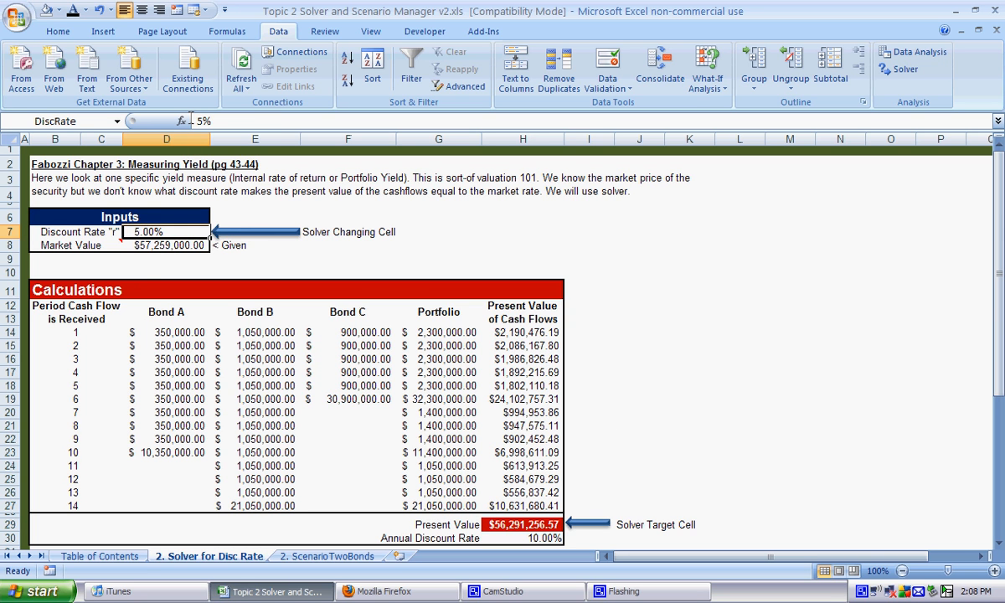
key(F2)
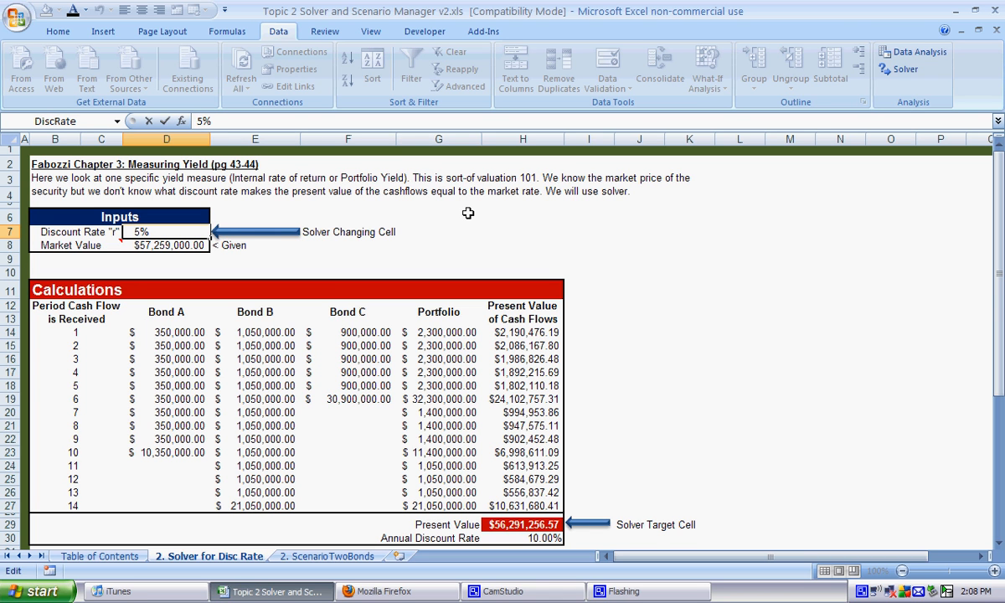
text(7)
key(BackSpace)
text(4.)
key(BackSpace)
key(BackSpace)
key(shift+Return)
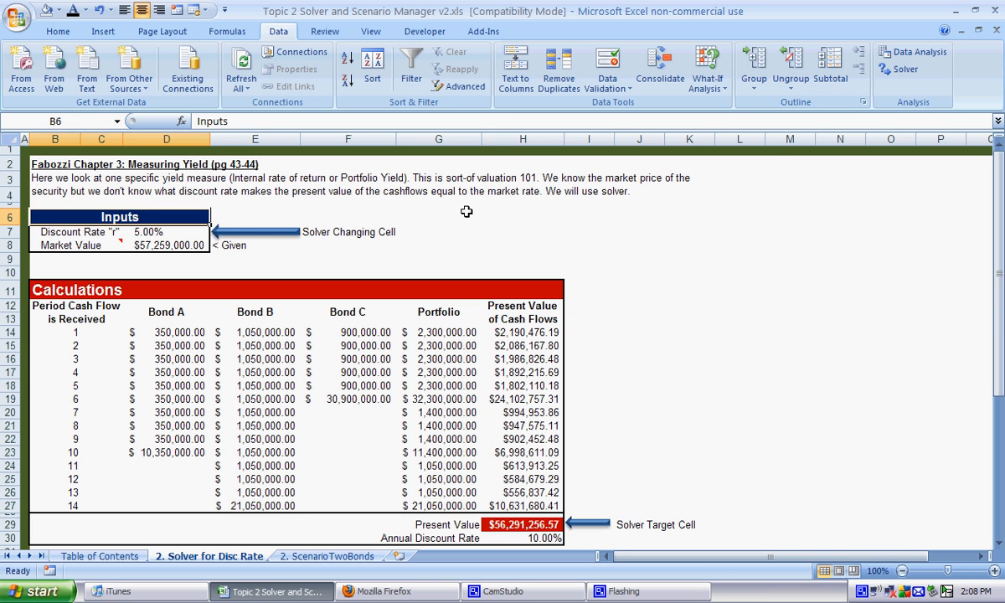
- Check the present value in H29 and set the discount rate in D7 to 4.5%
click(507, 525)
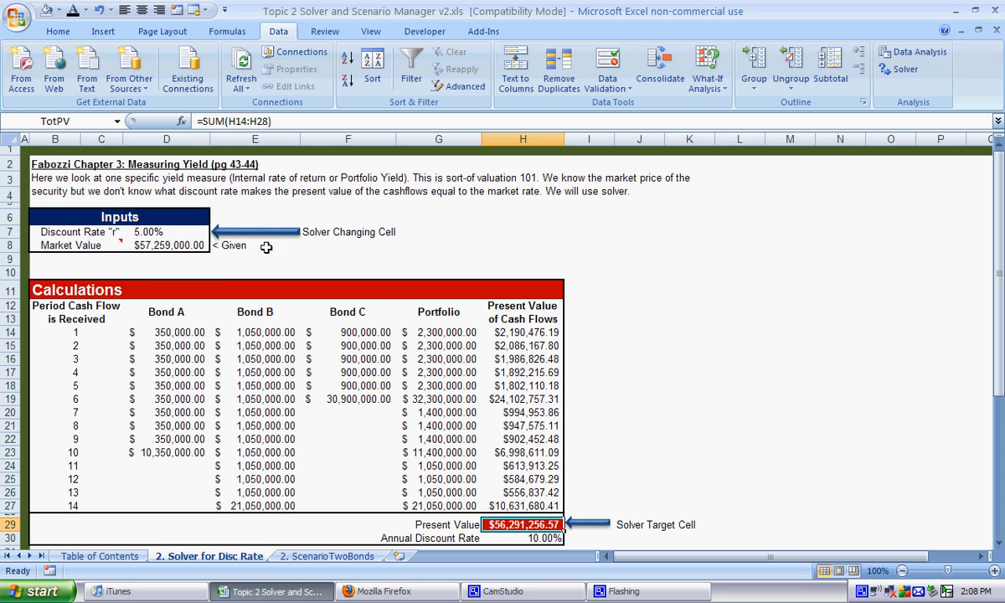
click(161, 230)
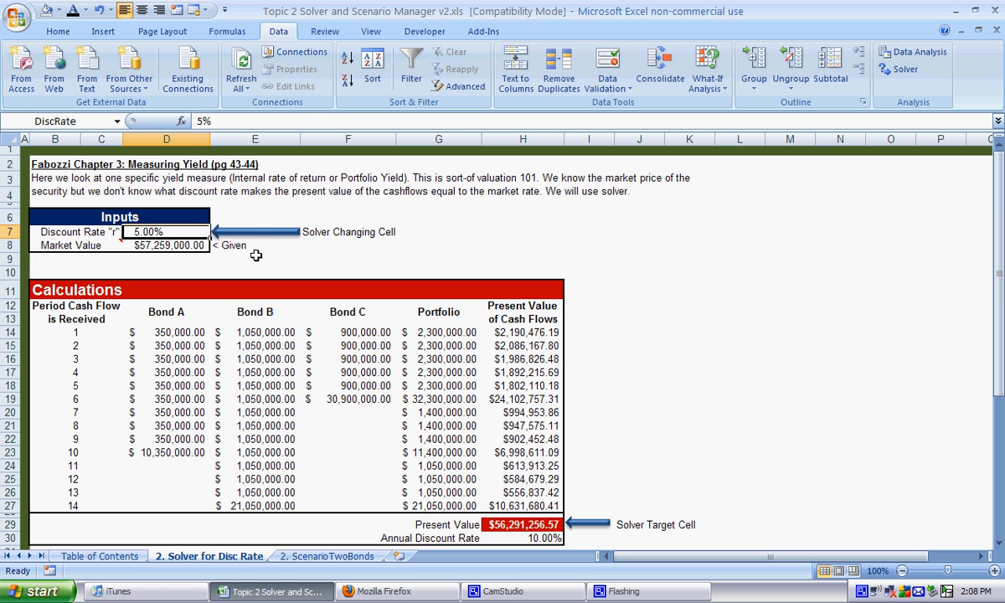
key(F2)
text(4.)
key(Return)
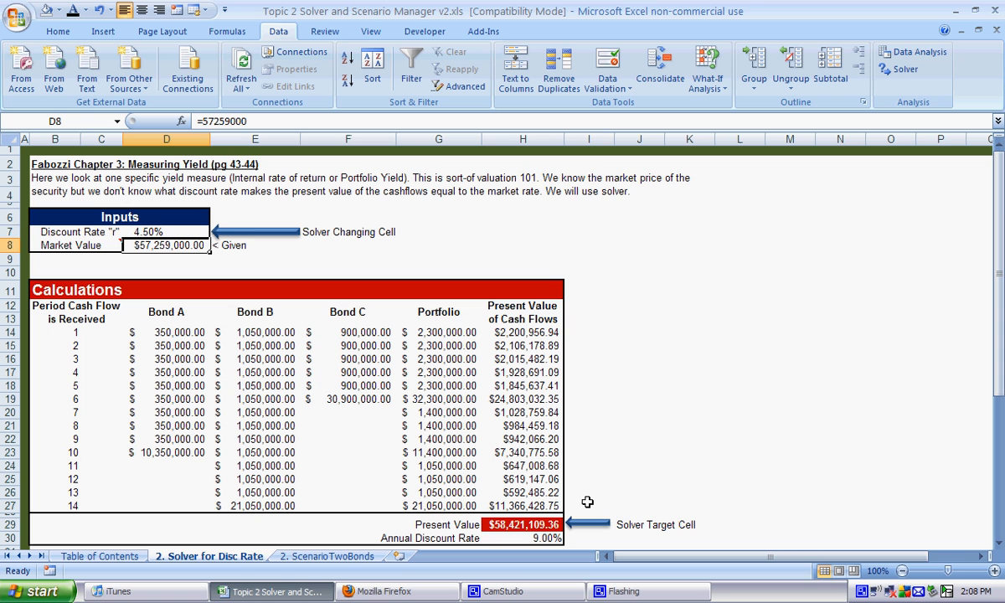
- Set the discount rate in D7 to 4.85%
click(168, 232)
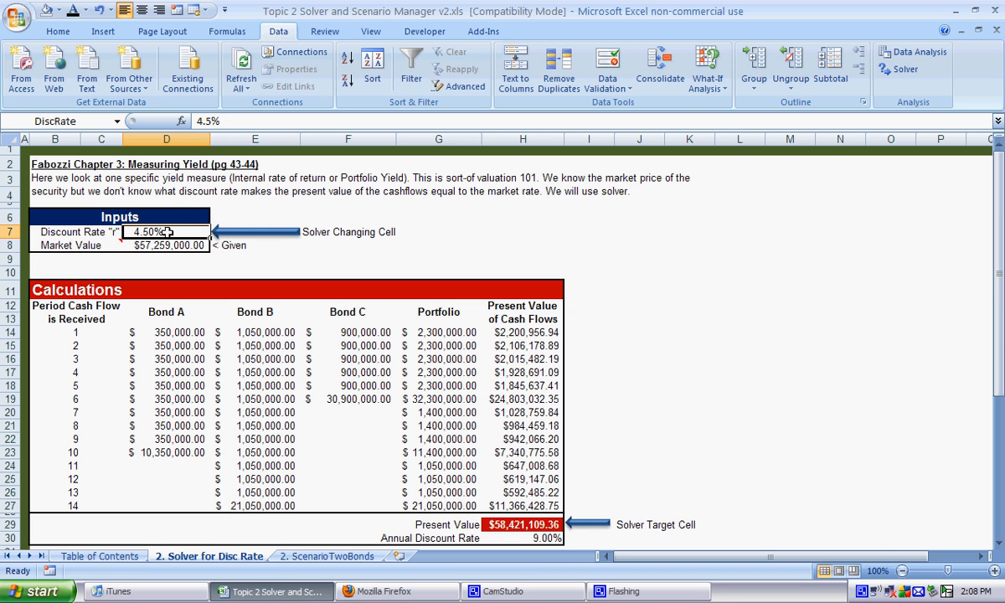
click(206, 121)
text(8)
key(Return)
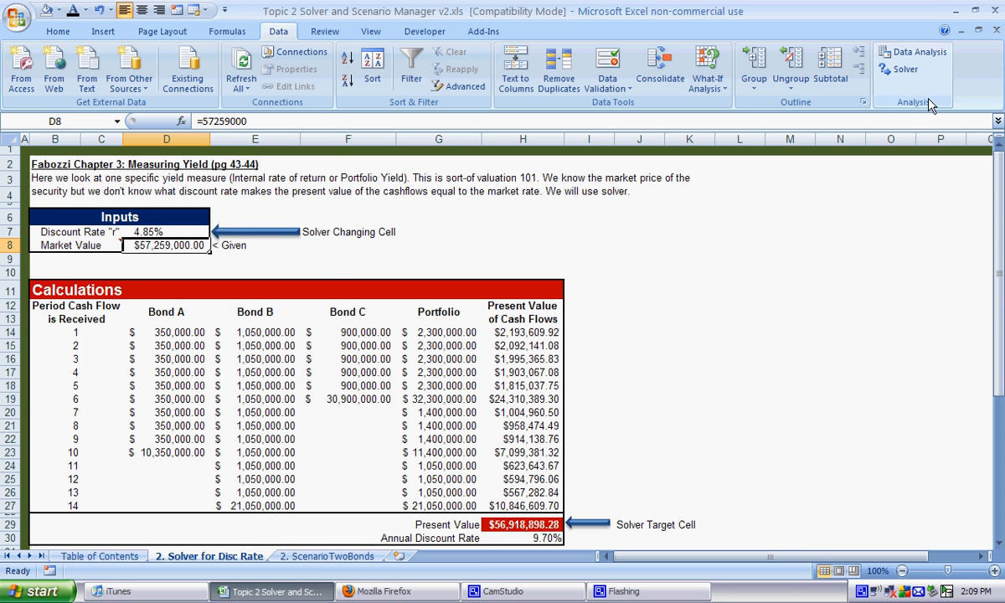
- Check in the Excel add-ins list that Analysis ToolPak - VBA and the Solver Add-in are enabled
click(14, 19)
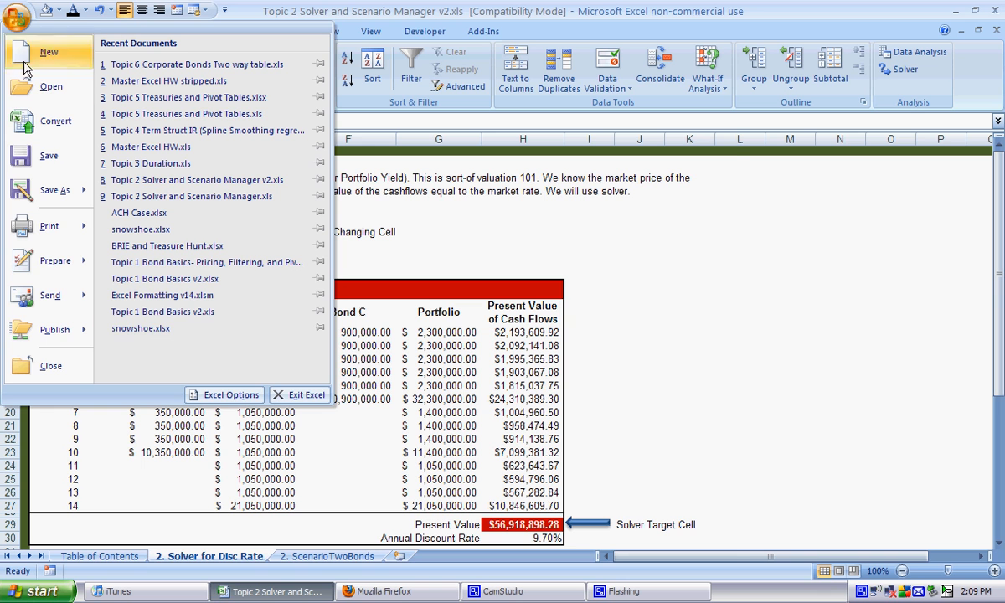
click(230, 393)
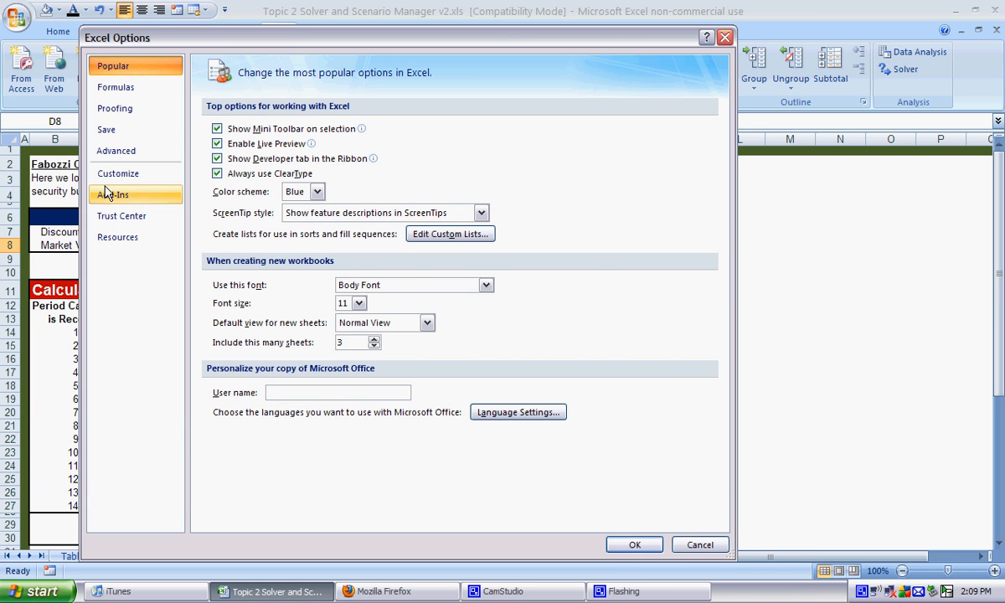
click(108, 198)
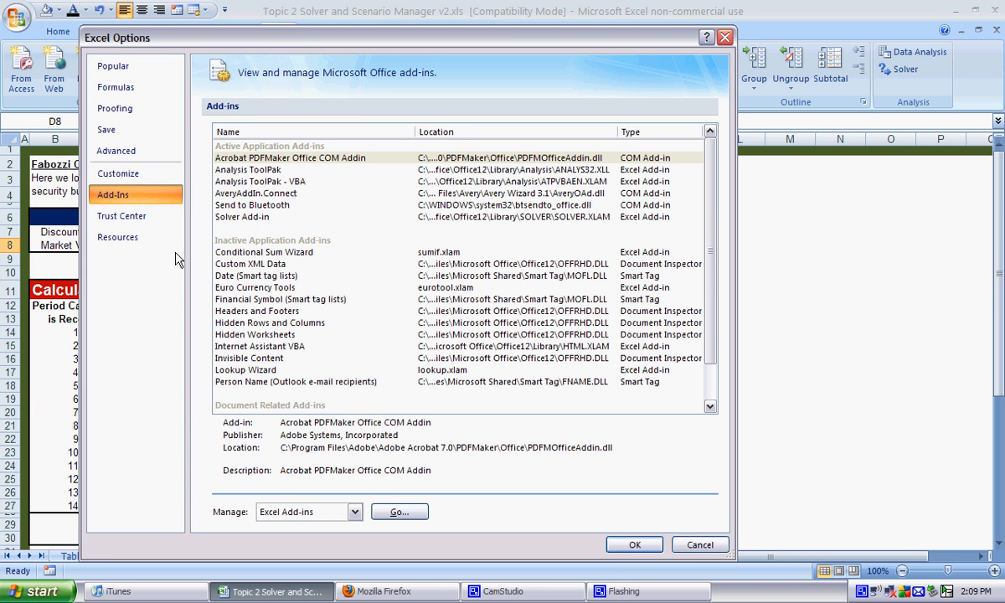
click(400, 511)
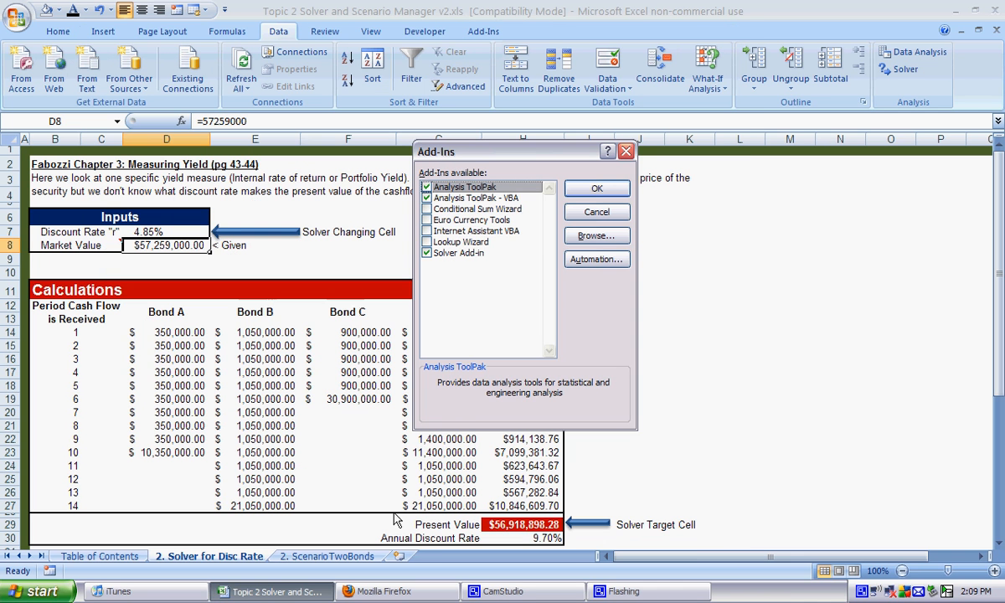
click(437, 198)
click(456, 253)
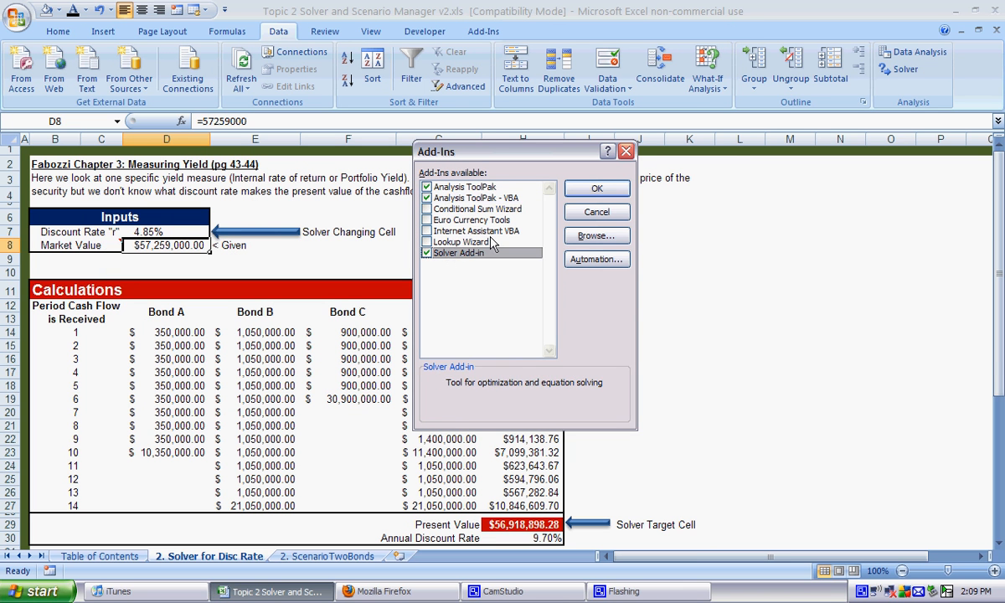
click(595, 189)
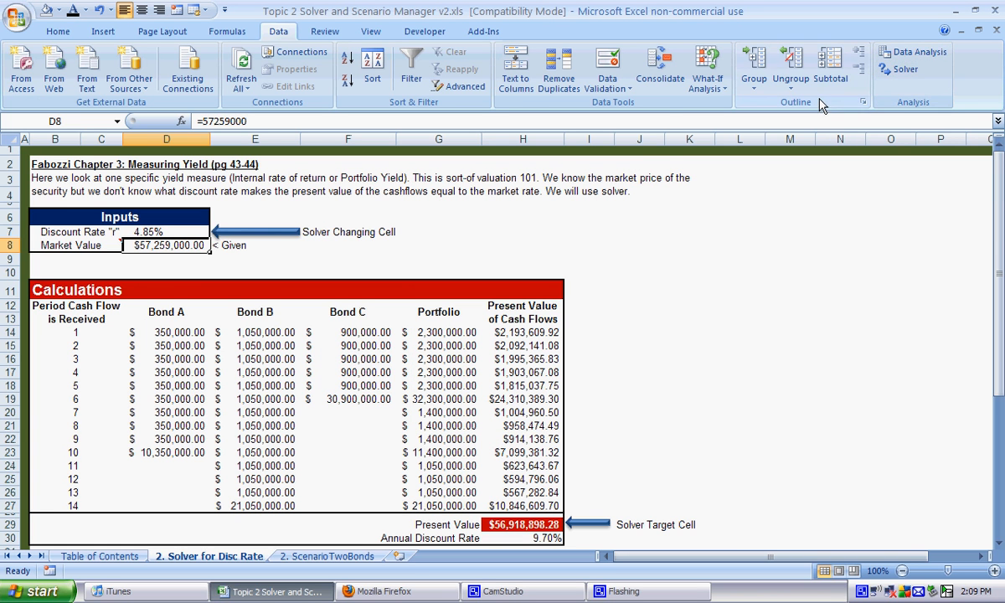
- Clear the existing target cell, target value and changing cells in Solver, and delete the DiscRate >= 0 constraint
click(902, 72)
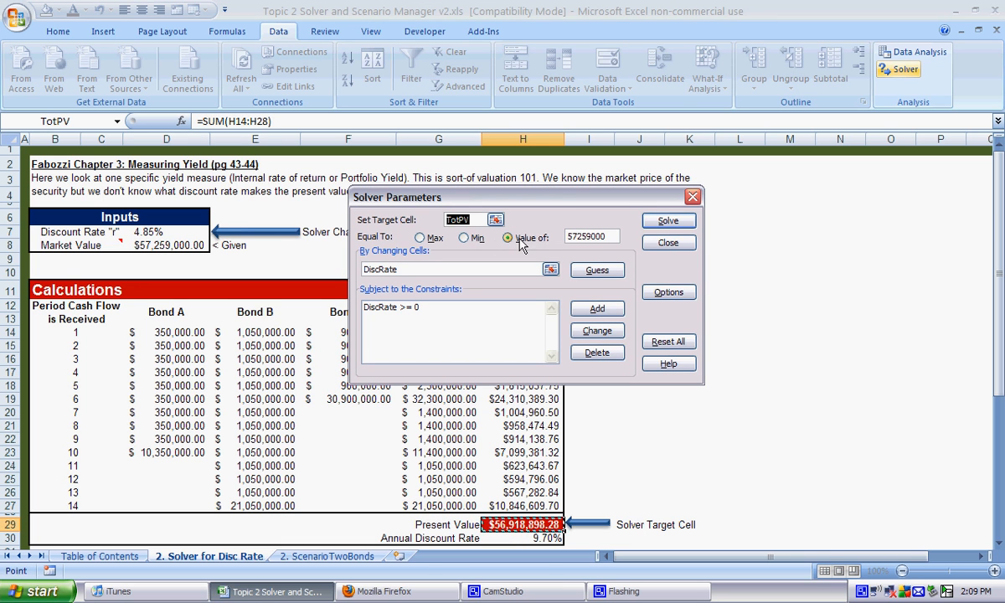
double_click(609, 237)
key(BackSpace)
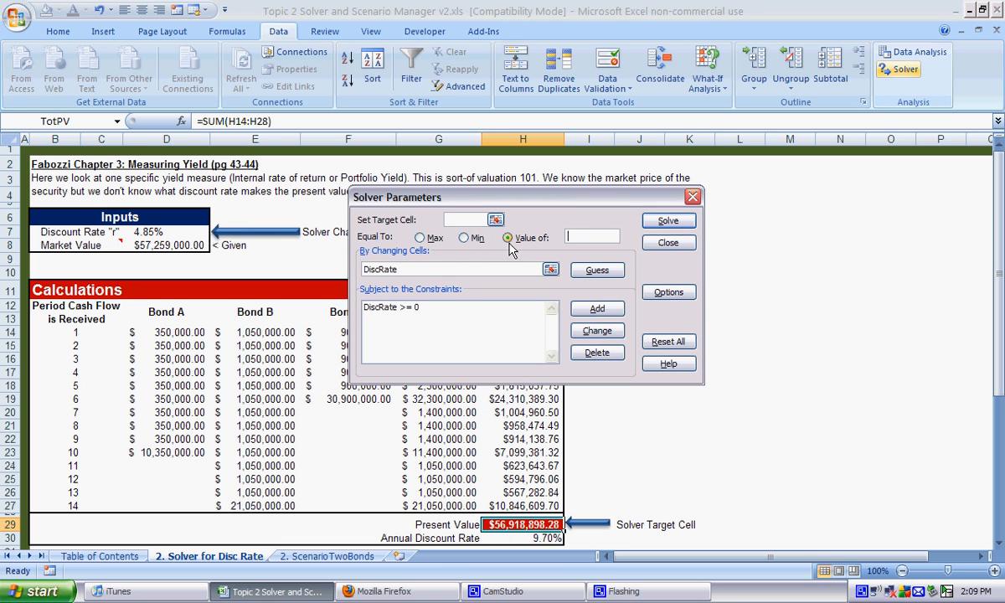
click(455, 269)
double_click(455, 269)
key(BackSpace)
click(454, 308)
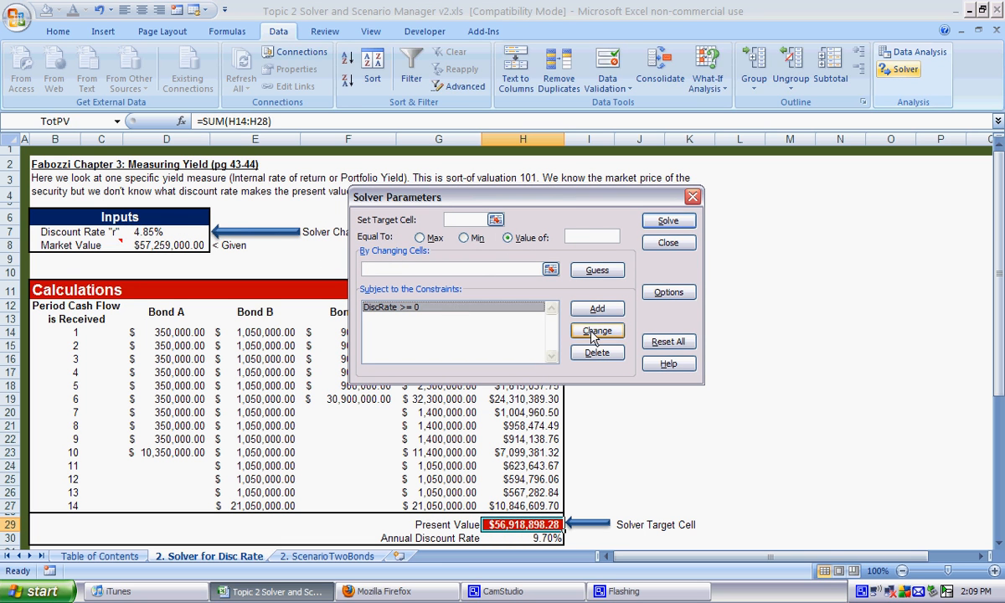
click(596, 353)
- Set Solver's target cell to the total present value in H29, with a target value of 57,259,000.00
click(463, 220)
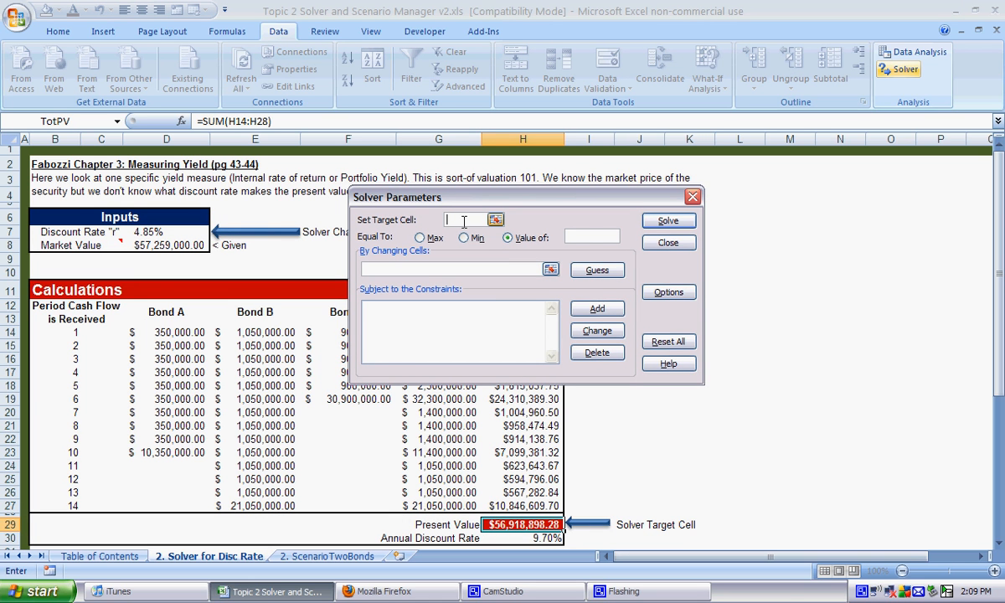
drag(448, 200, 435, 166)
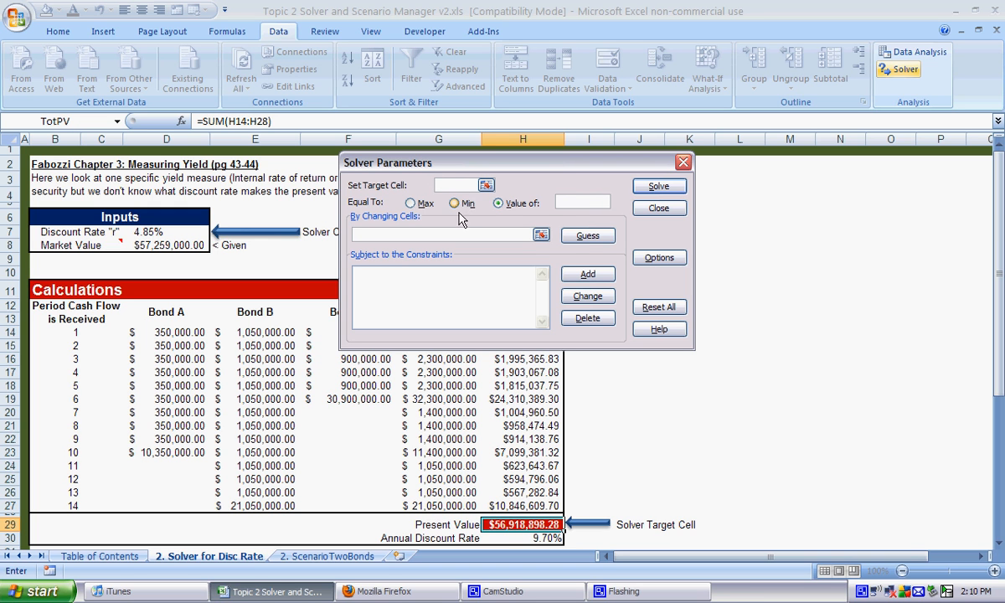
click(508, 525)
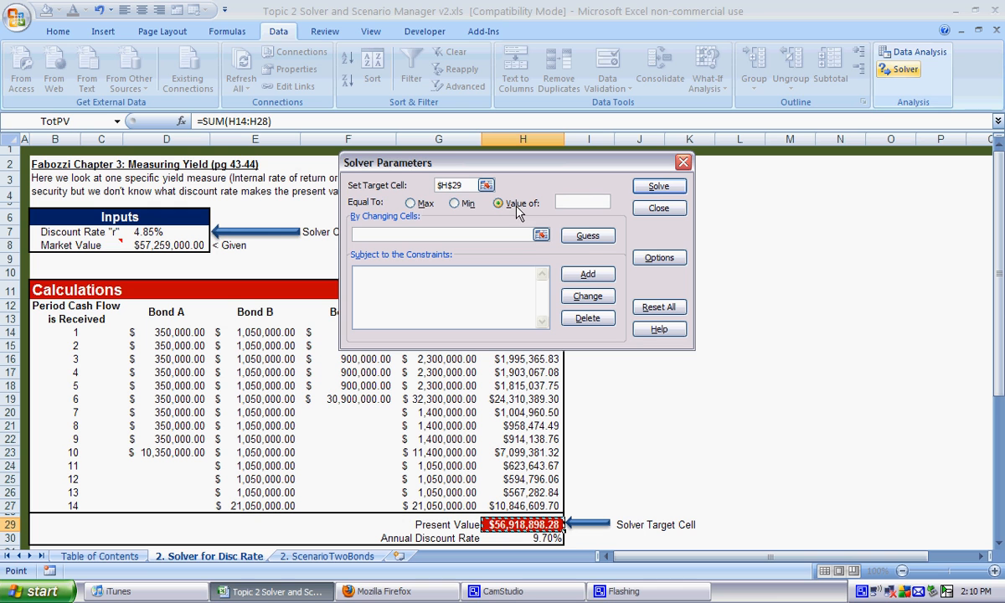
click(577, 203)
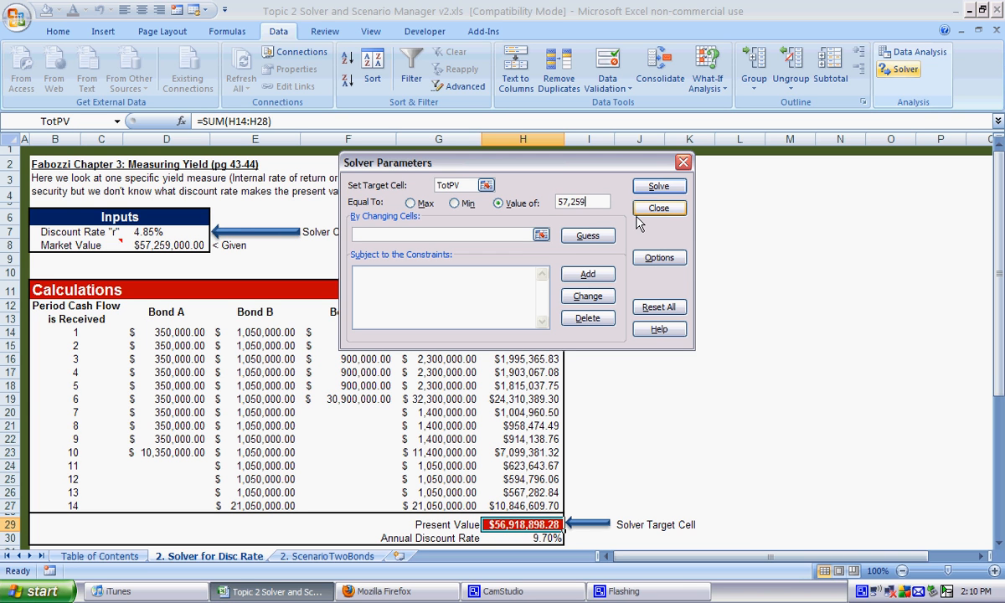
text(000.00)
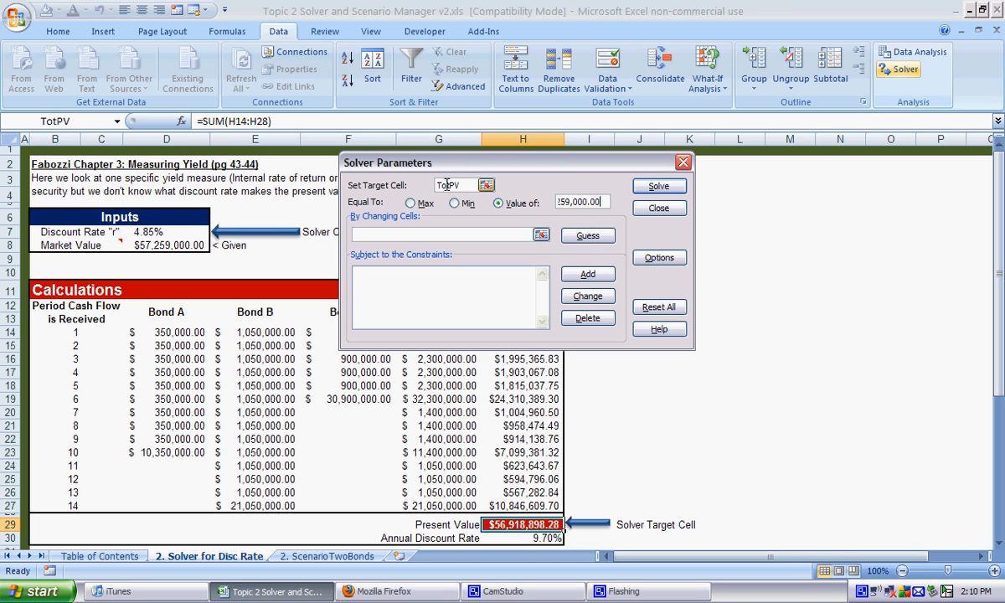
drag(599, 202, 521, 198)
click(592, 202)
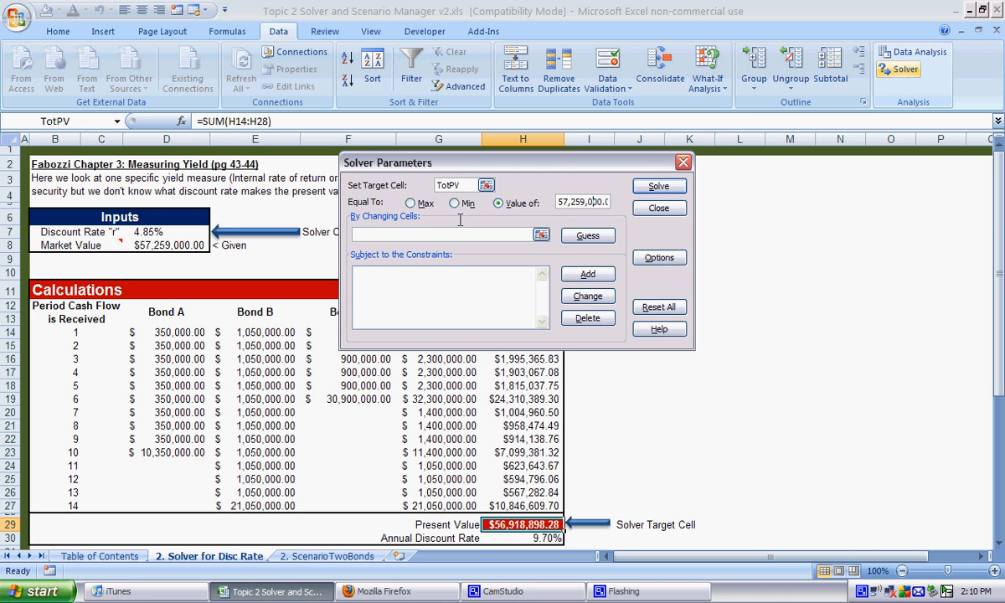
- Set Solver's changing cell to the discount rate in D7
click(400, 235)
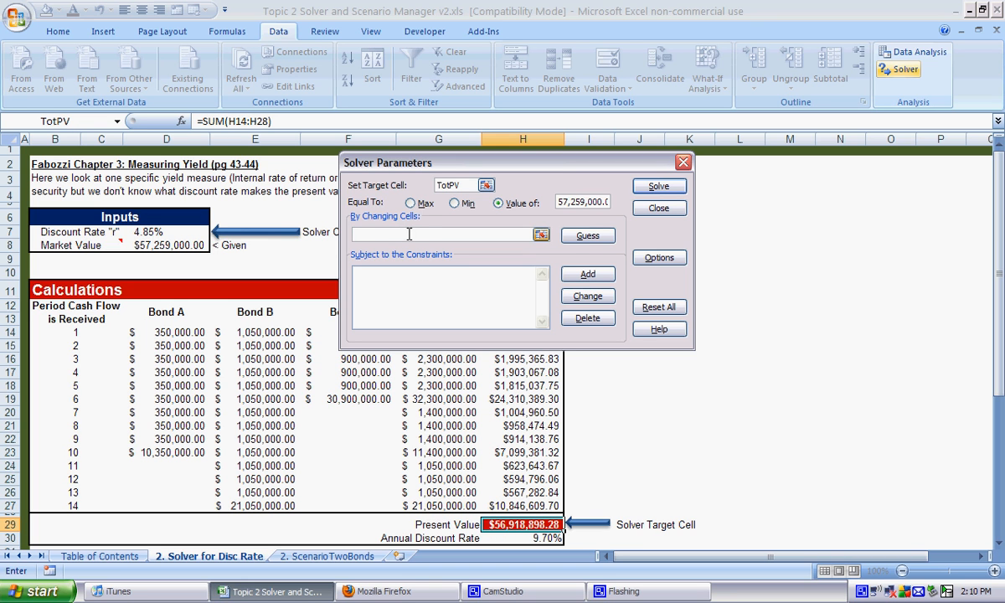
click(155, 232)
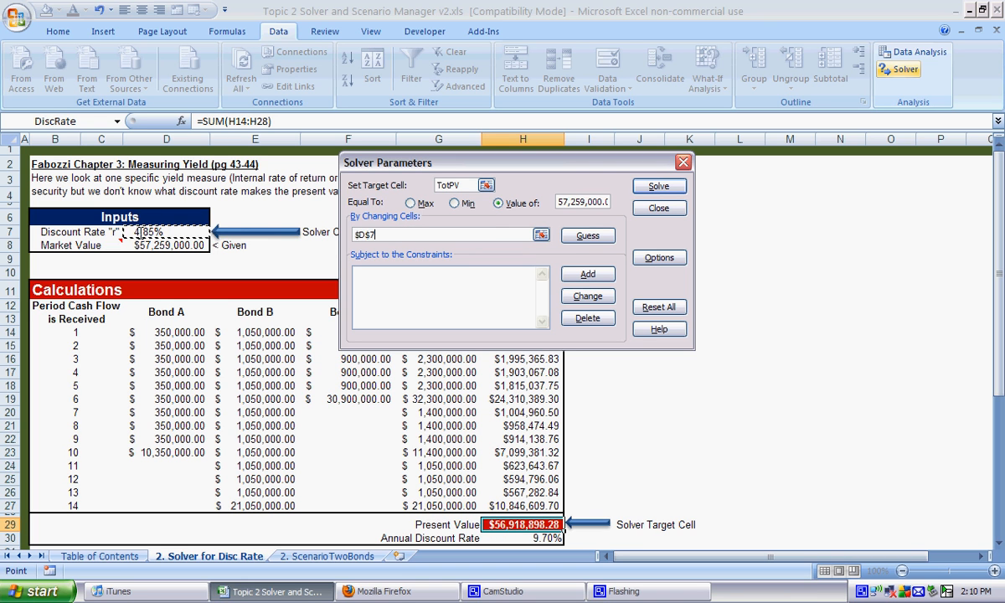
click(435, 260)
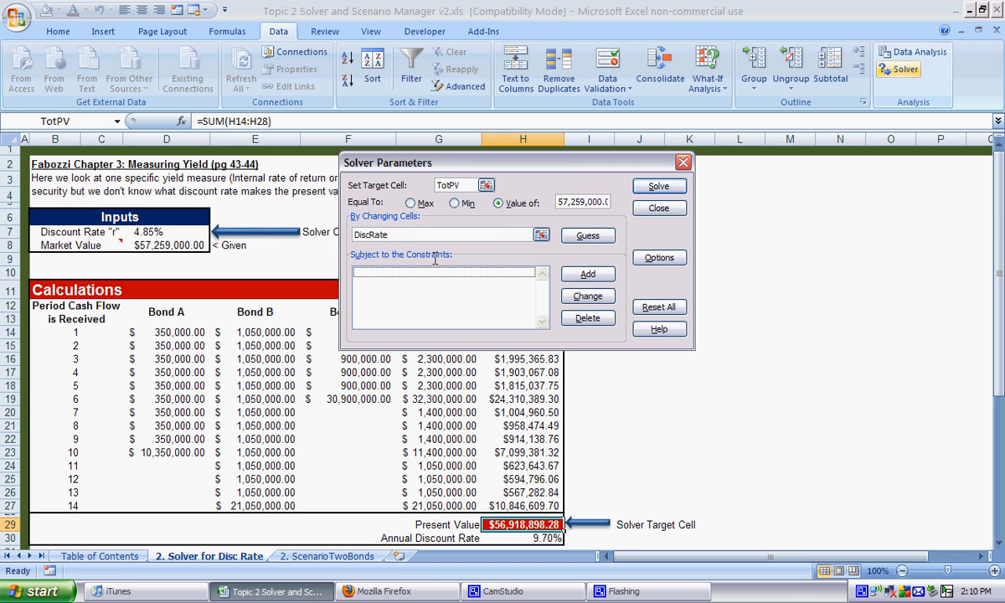
click(392, 235)
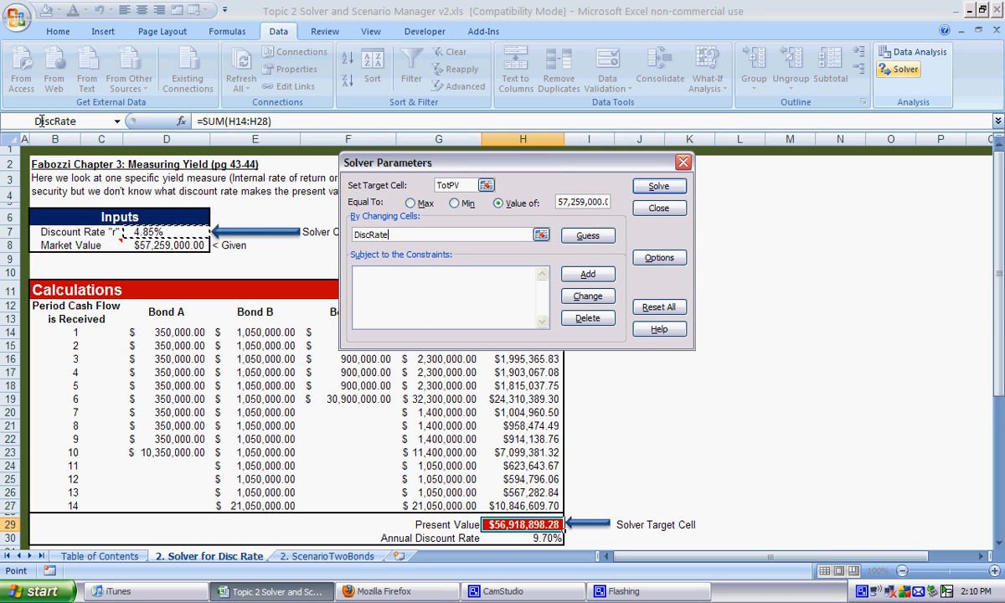
click(437, 271)
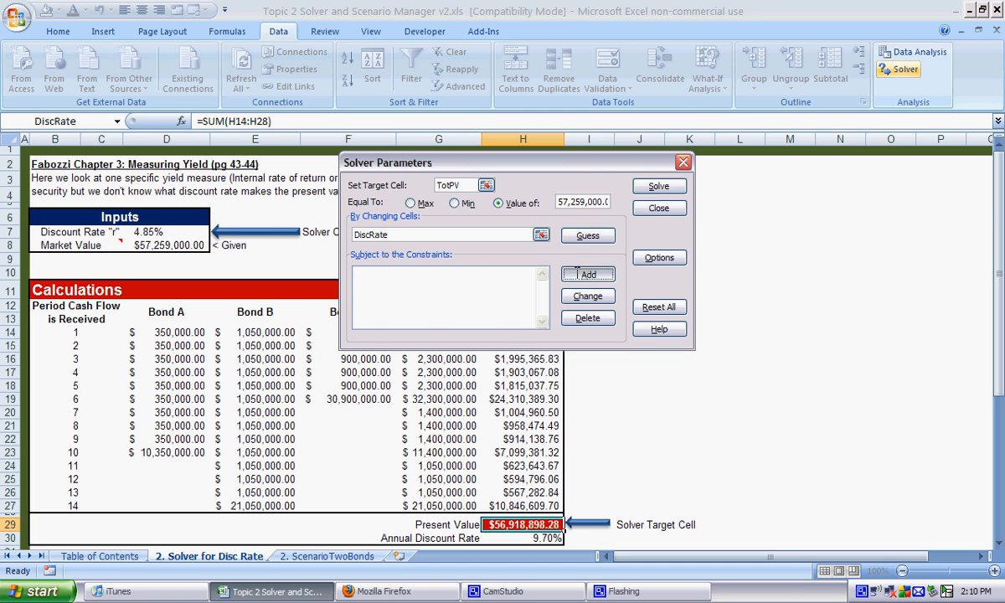
- Add a Solver constraint that the discount rate in D7 is >= 0
click(586, 273)
click(150, 232)
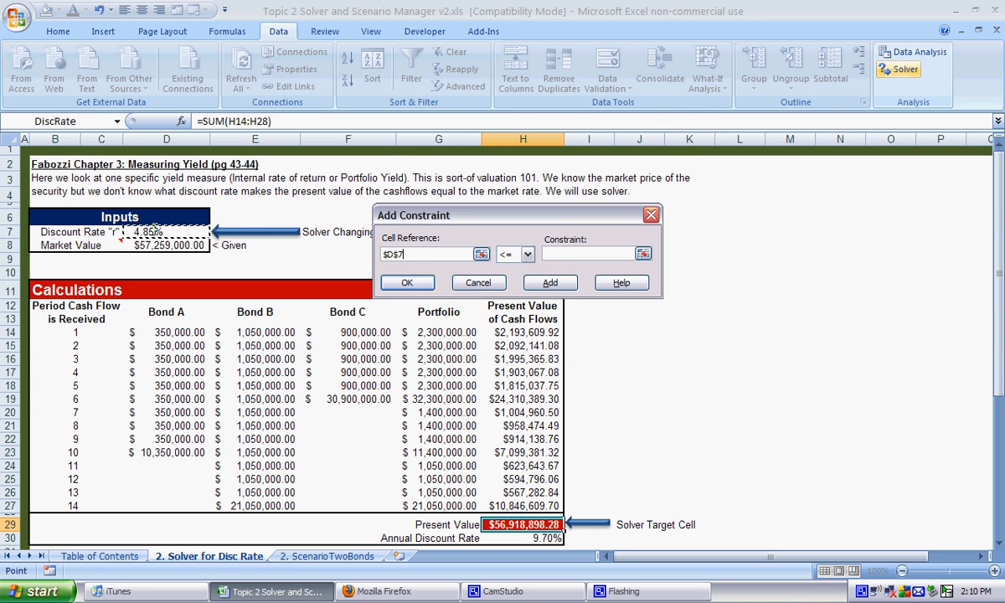
click(512, 254)
click(509, 288)
click(569, 253)
text(0)
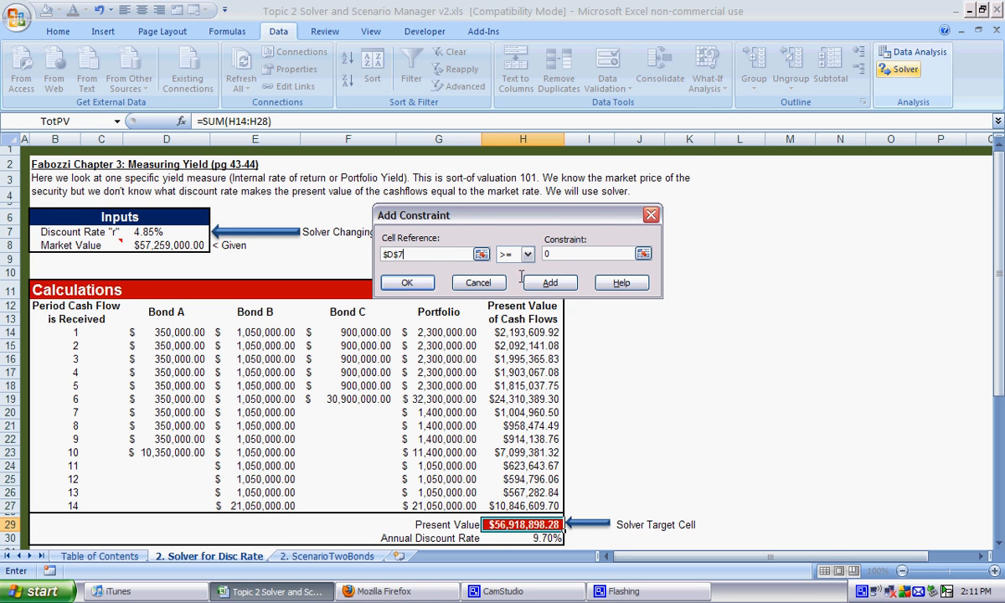
click(393, 283)
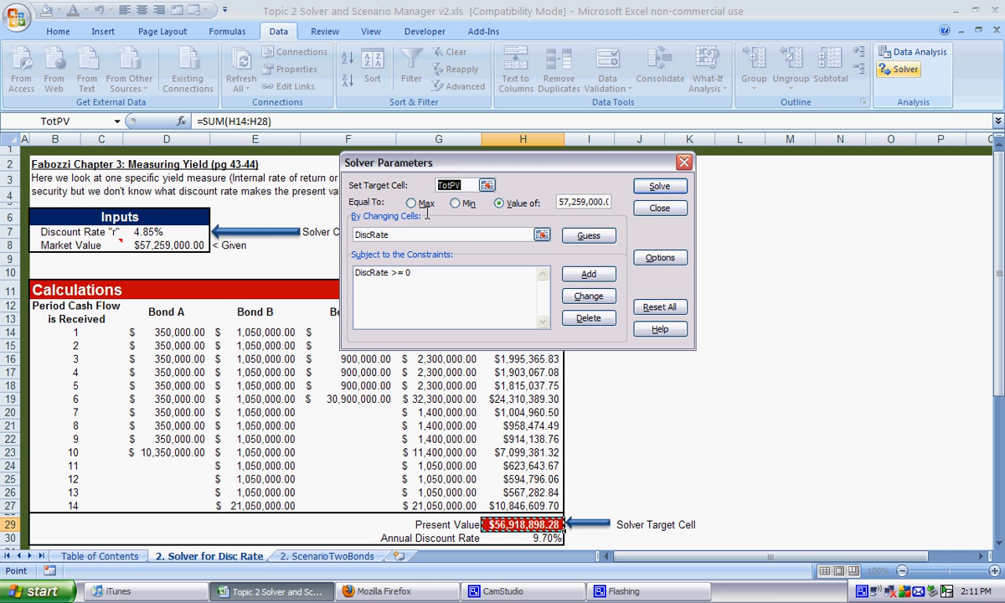
- Solve, keep the Solver solution and generate the Answer, Sensitivity and Limits reports
click(659, 186)
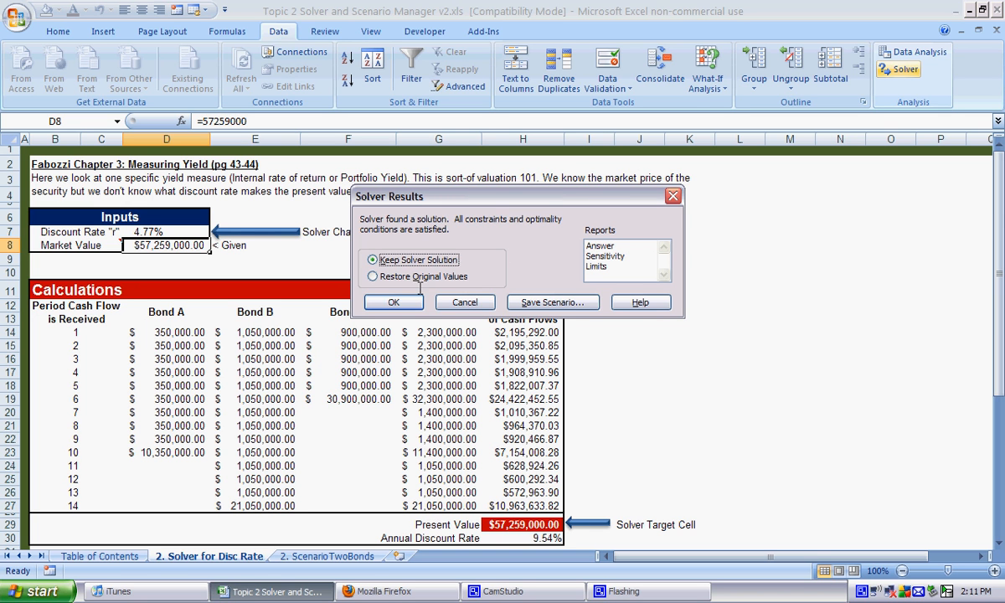
click(600, 246)
drag(600, 251, 598, 268)
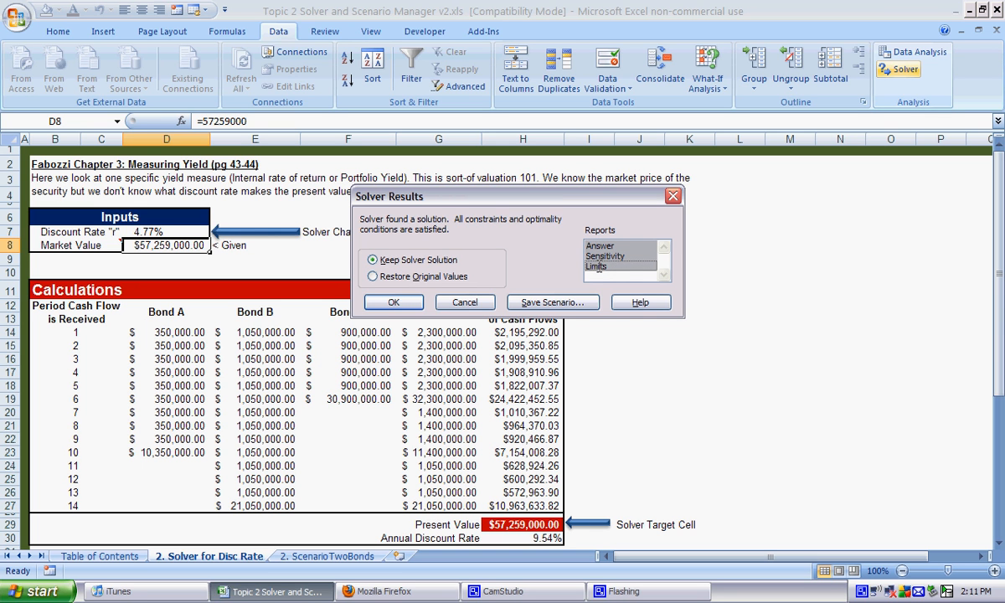
click(406, 303)
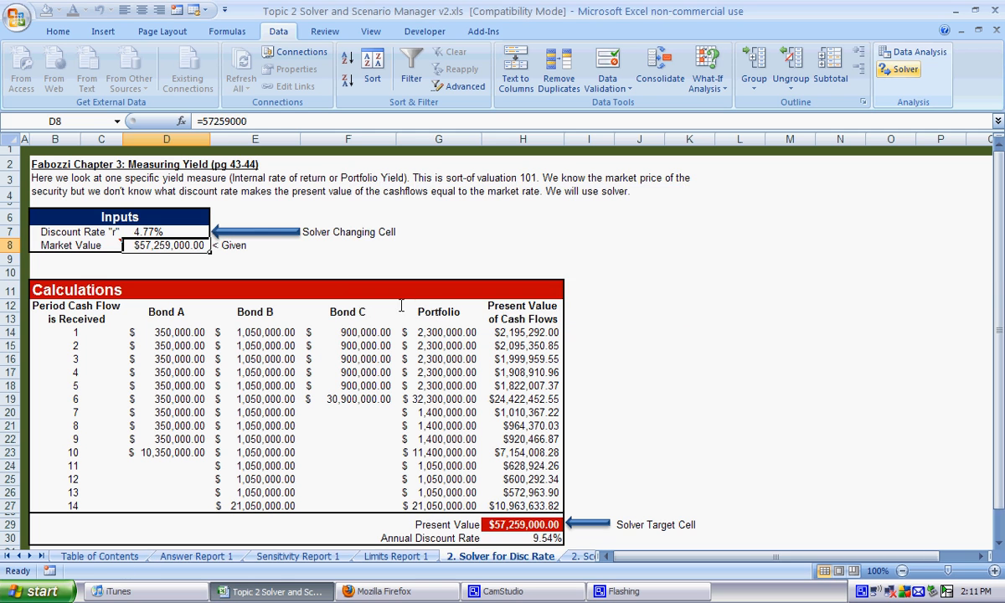
- Review the Answer, Sensitivity and Limits report sheets, and examine the target and adjustable cells in Answer Report 1
click(196, 553)
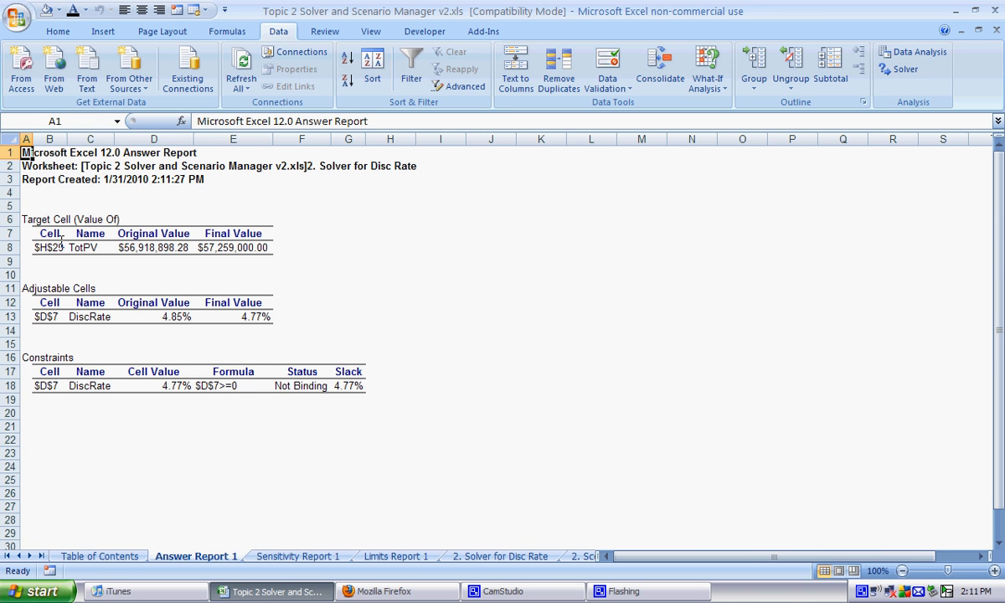
click(259, 556)
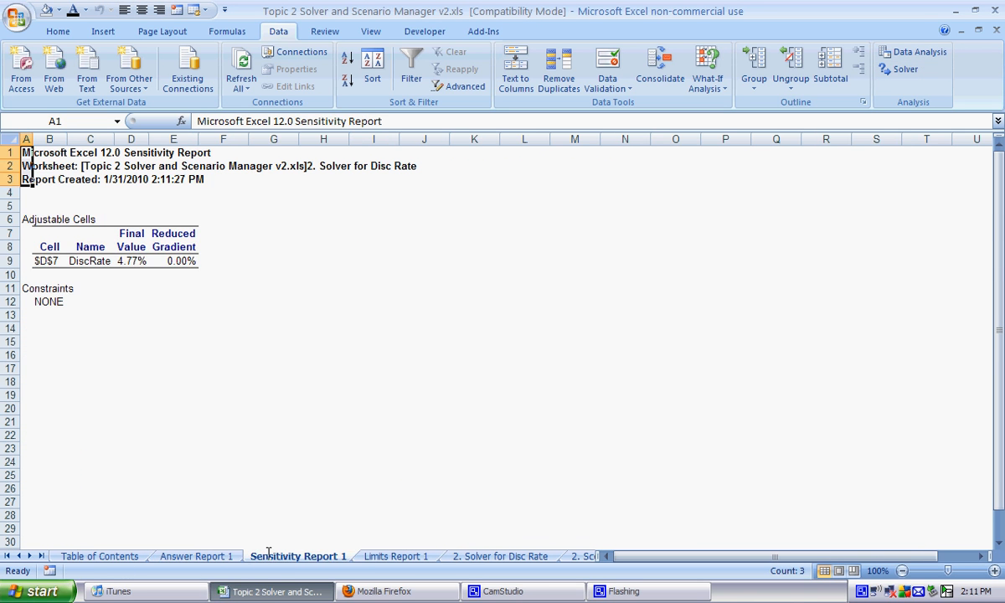
click(369, 556)
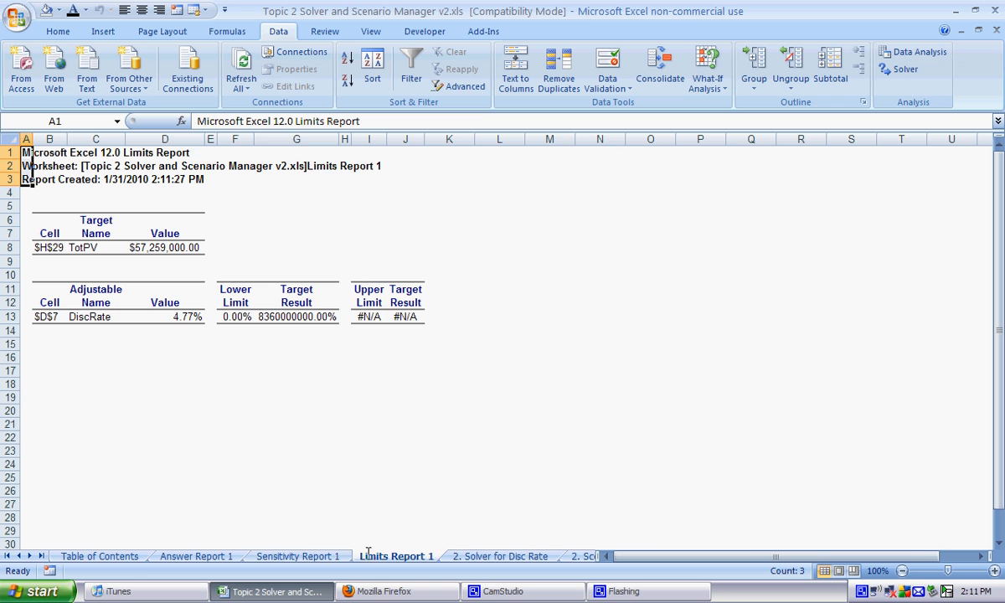
click(304, 556)
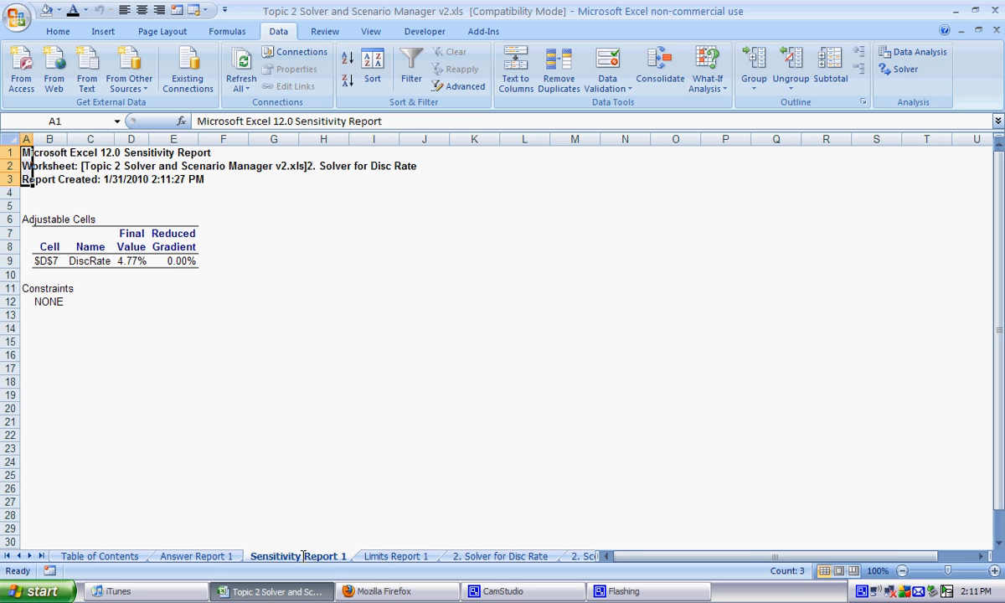
click(211, 556)
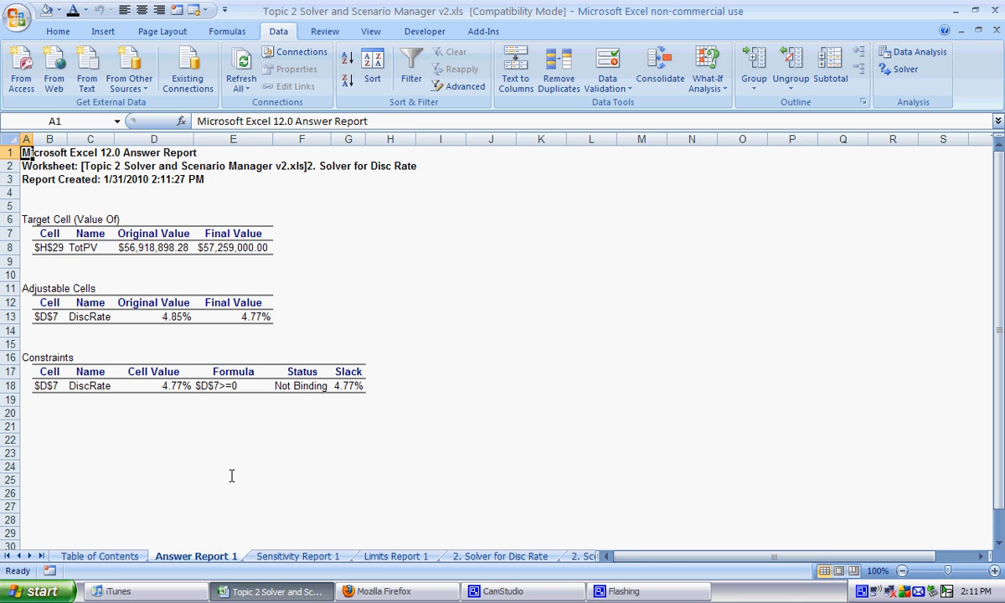
click(74, 248)
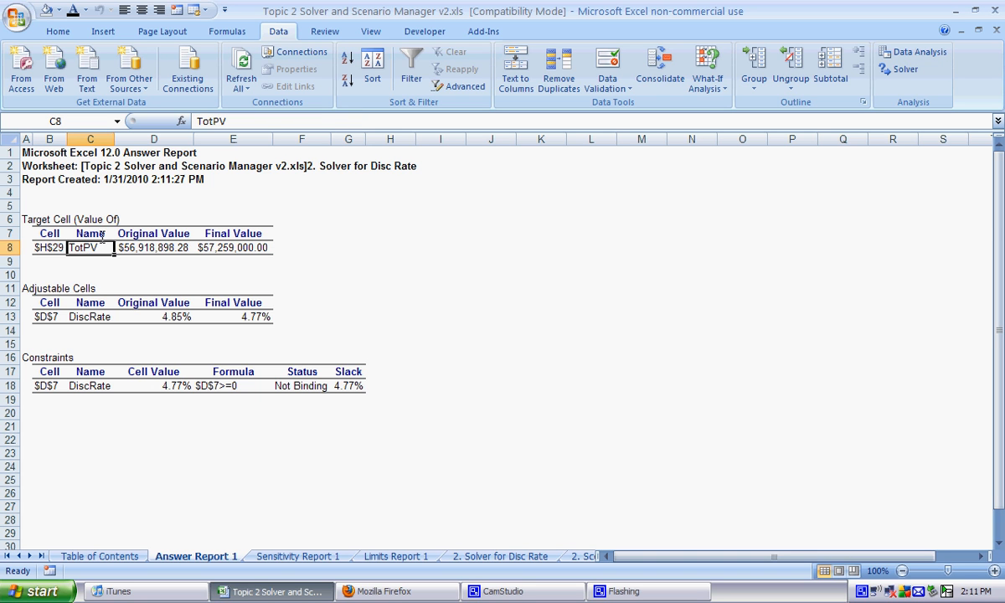
click(98, 319)
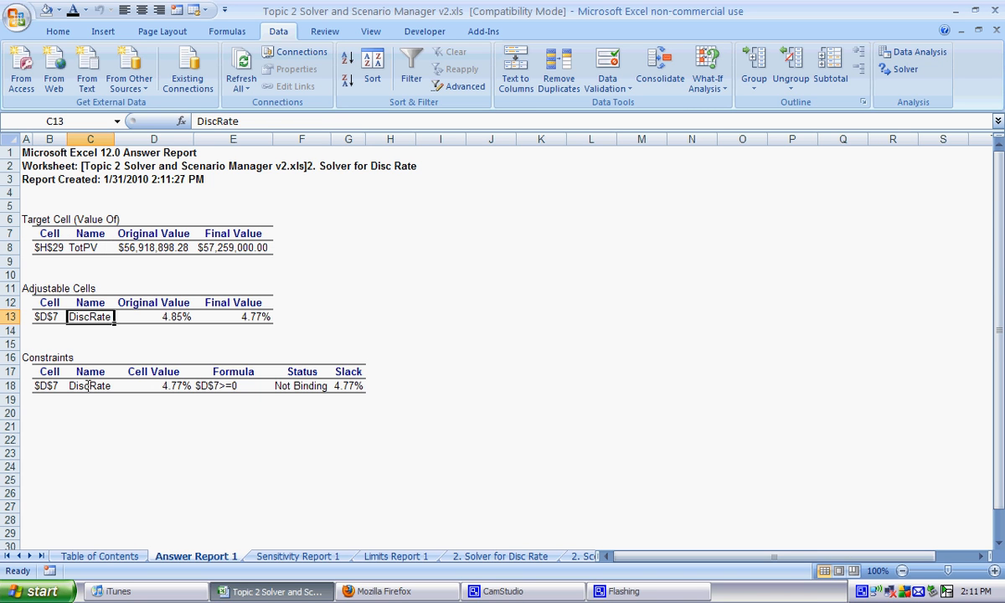
- Try copying the constraint's cell reference from B18 into the name cell C18, and undo the paste
click(50, 386)
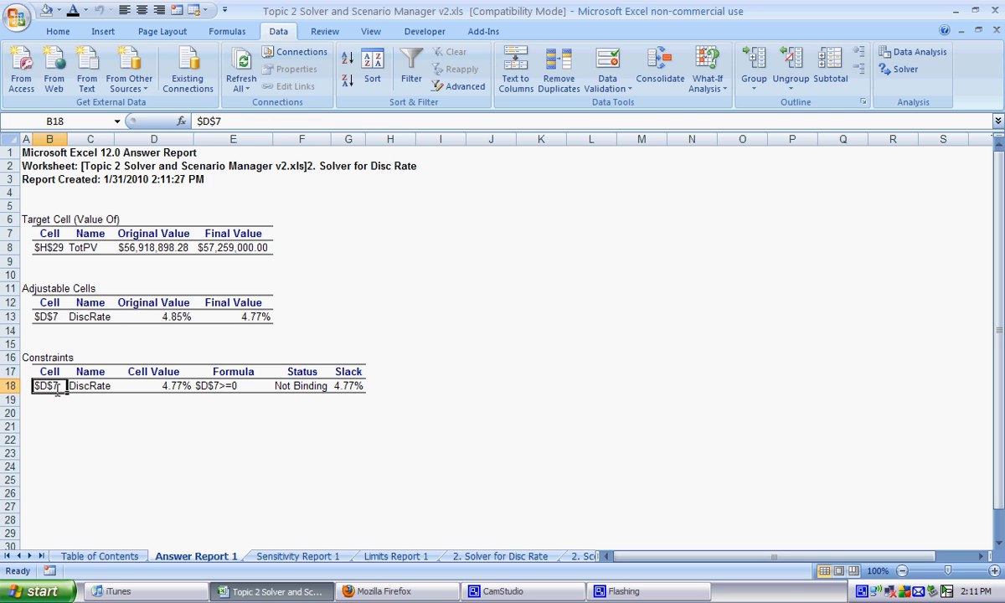
key(ctrl+c)
key(Right)
key(ctrl+v)
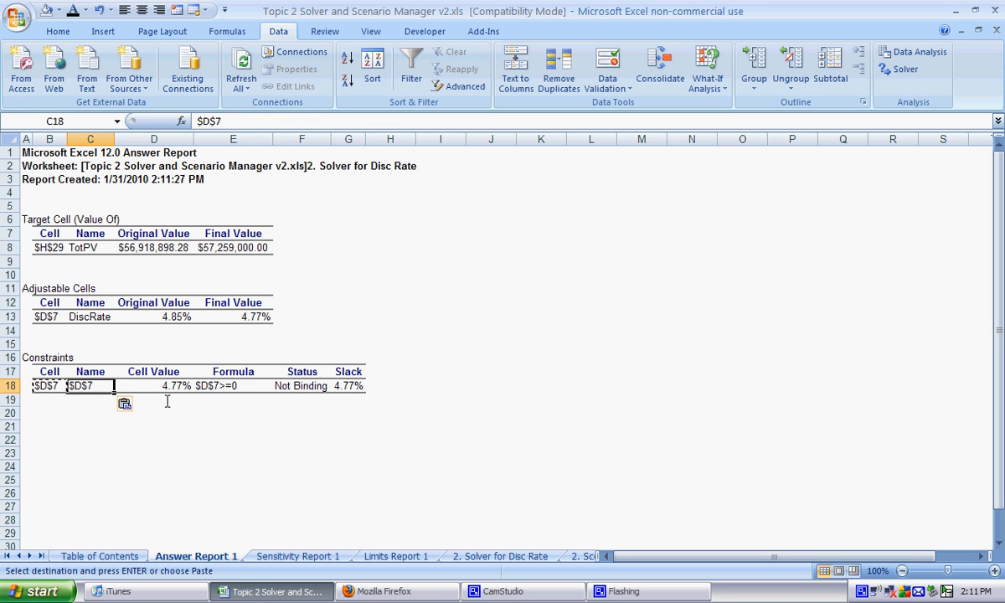
key(Escape)
key(ctrl+z)
key(Down)
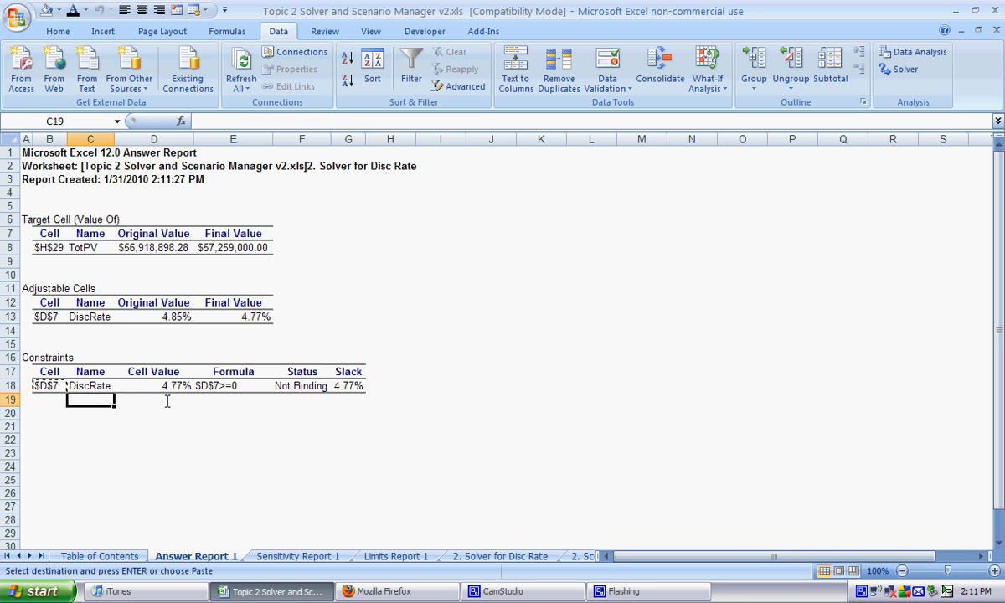
key(Escape)
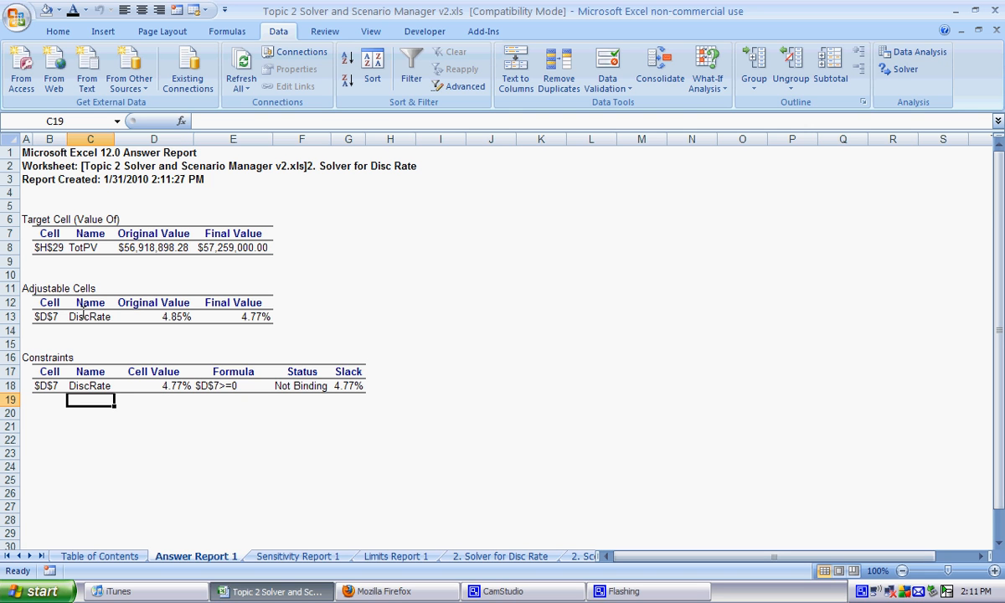
- Go to the Table of Contents sheet
click(101, 556)
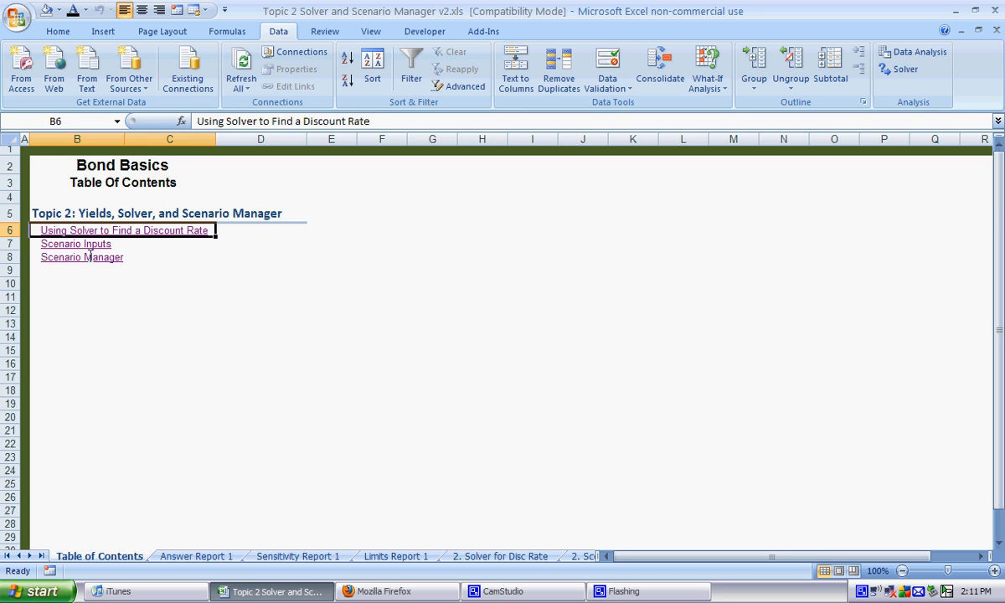
click(502, 591)
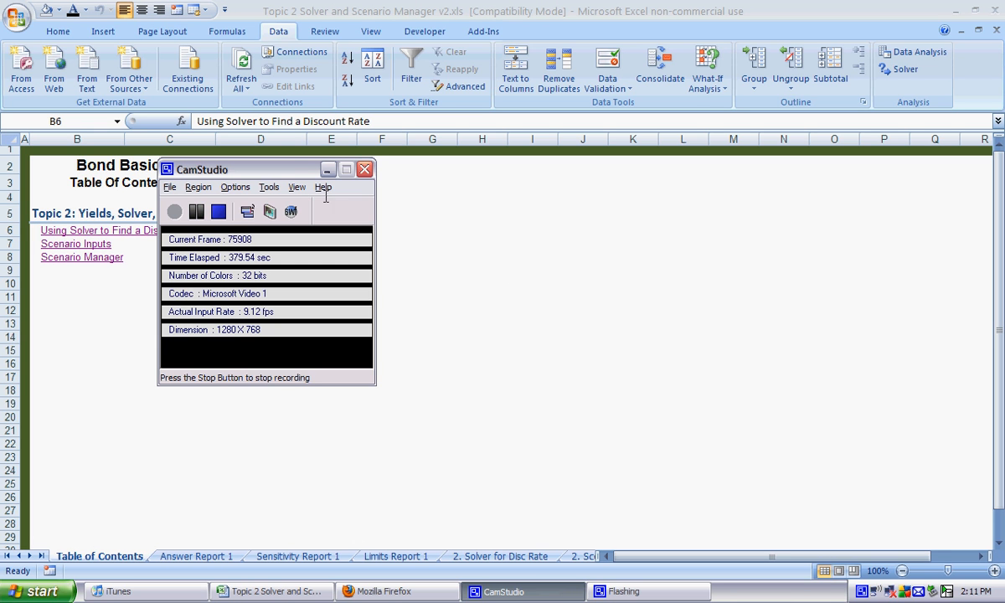
drag(205, 170, 269, 167)
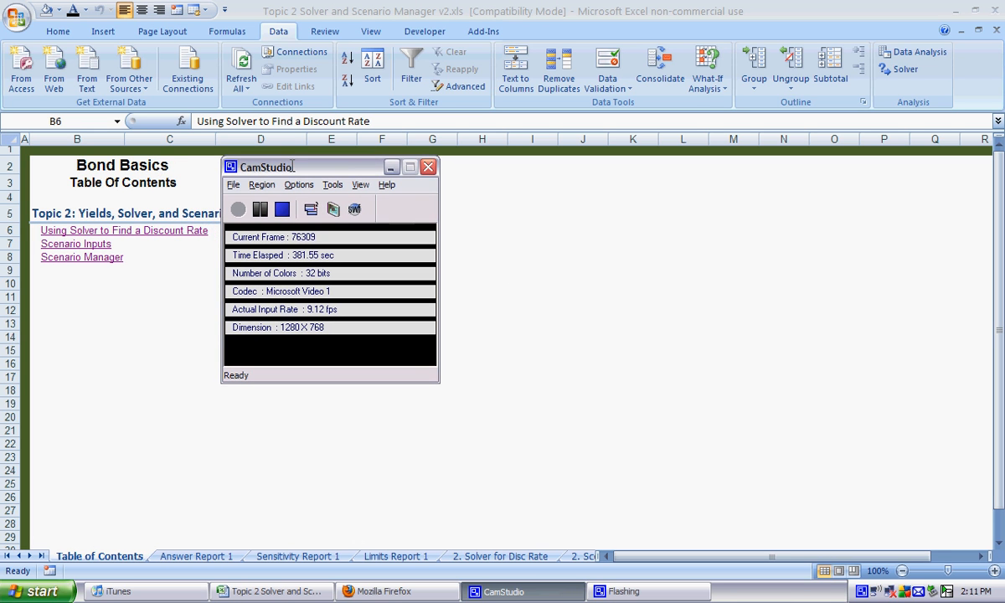